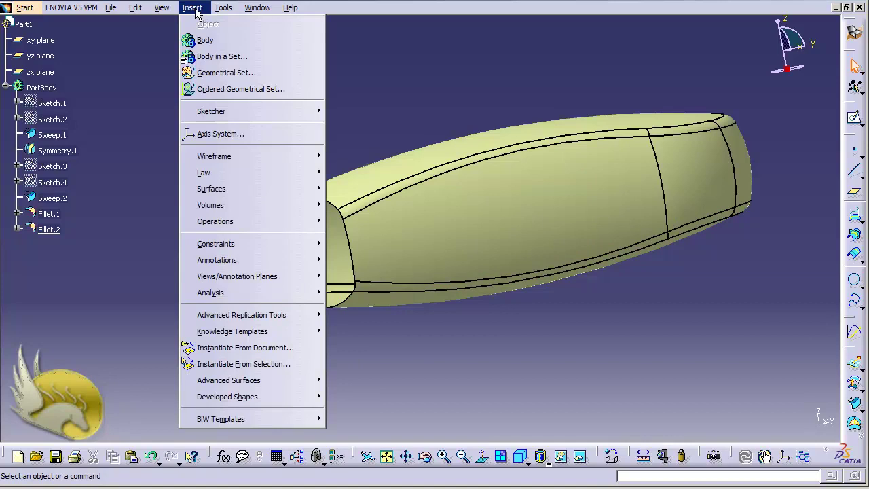
mouse_move(252, 189)
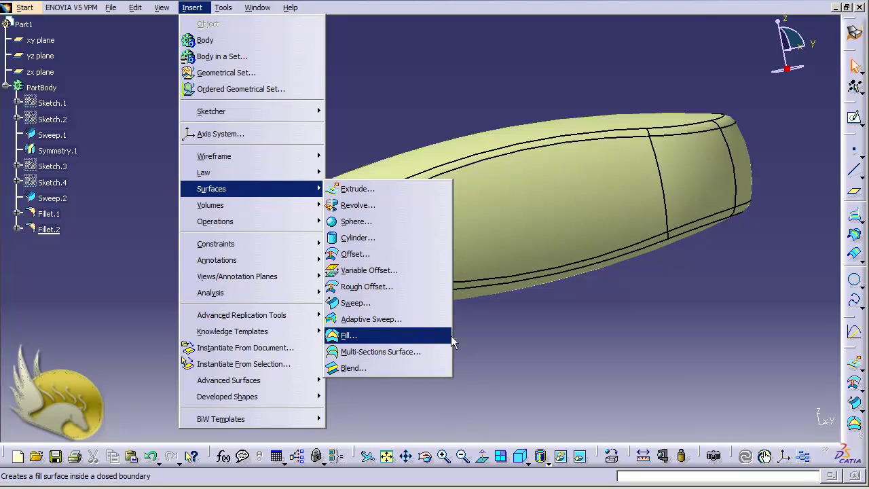
click(383, 331)
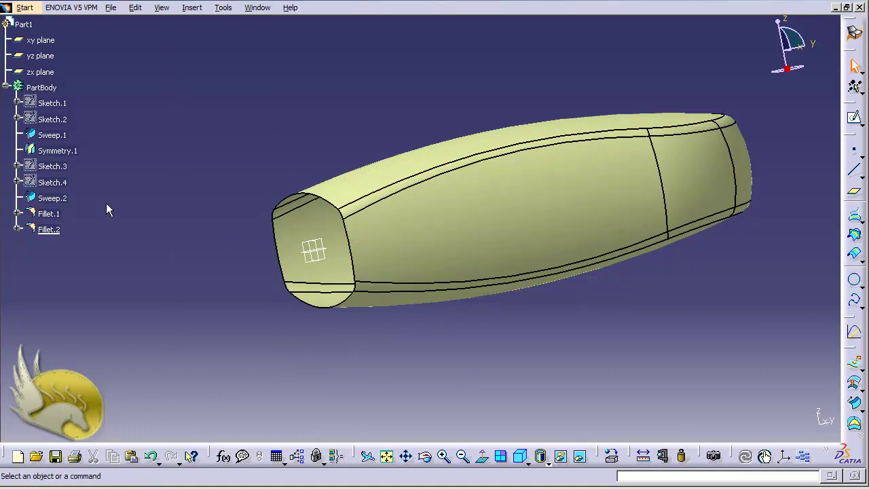
Create a boundary curve with tangent continuity propagation from the edge of the filleted surface's open end
click(192, 8)
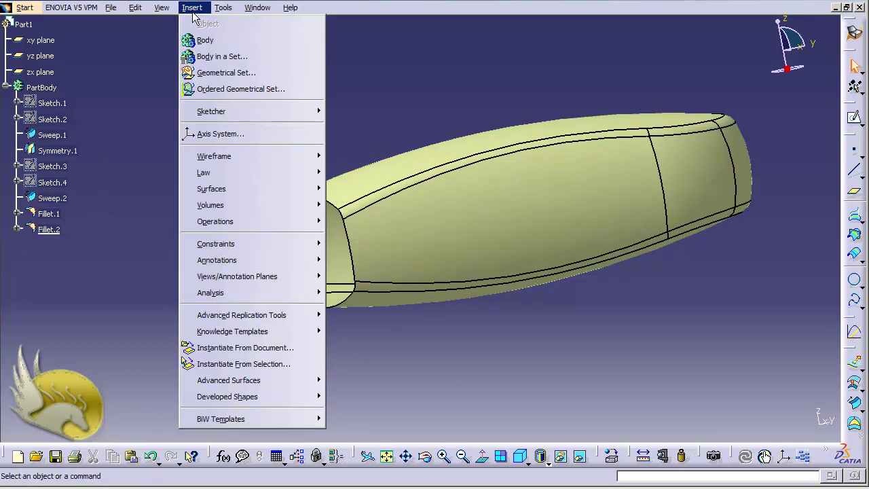
mouse_move(301, 222)
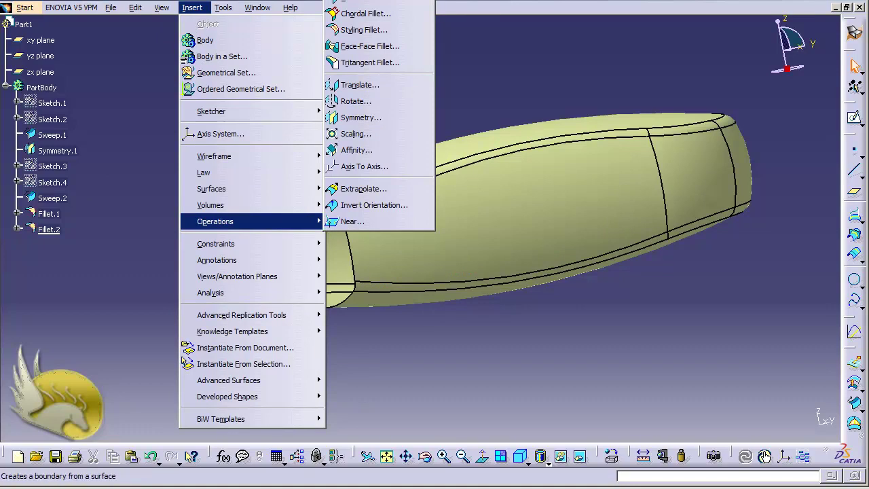
click(356, 2)
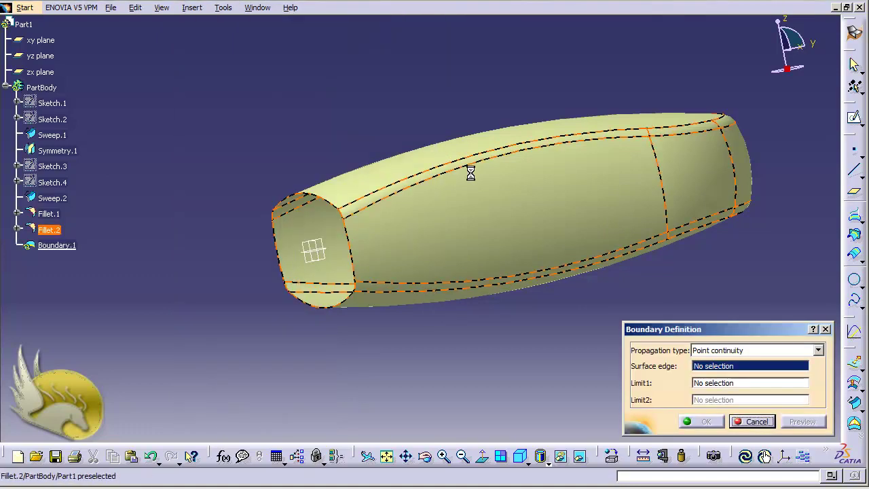
click(819, 350)
click(806, 378)
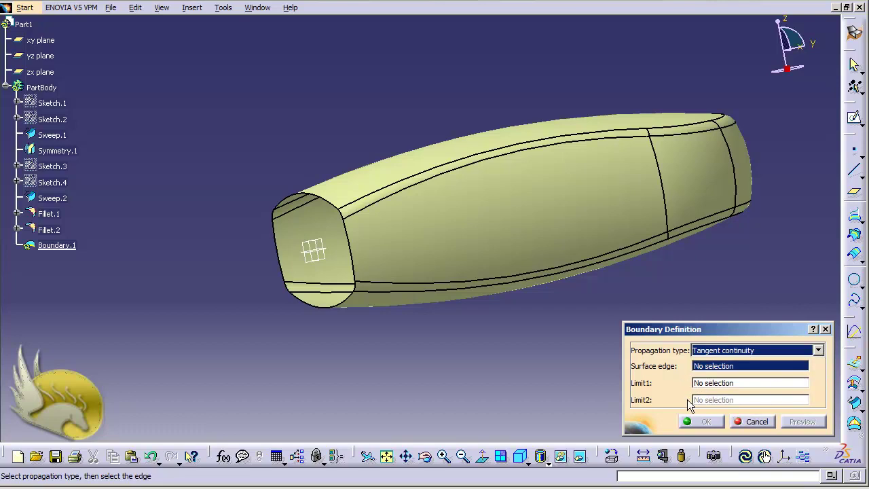
click(307, 312)
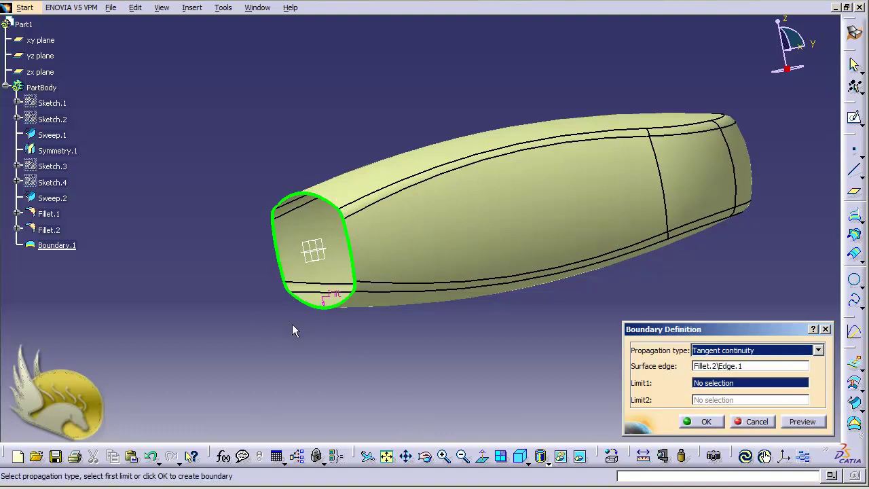
click(690, 423)
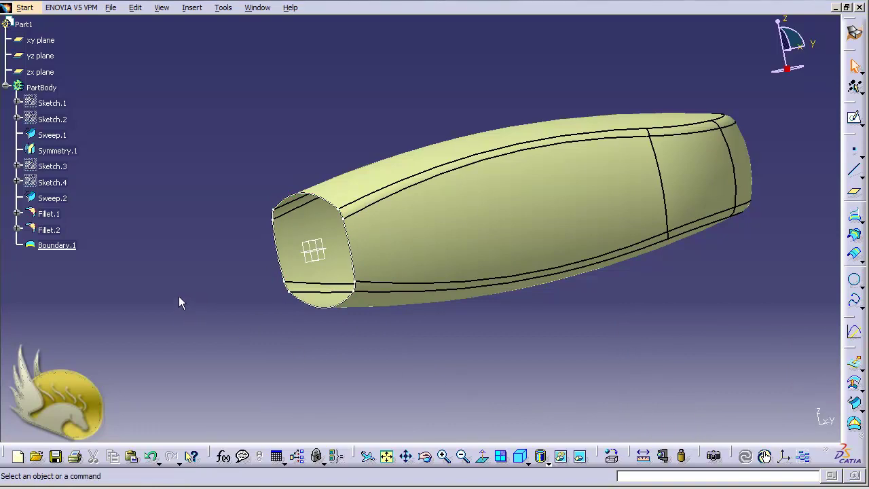
Close the open end with a Fill surface bounded by Boundary.1
click(192, 8)
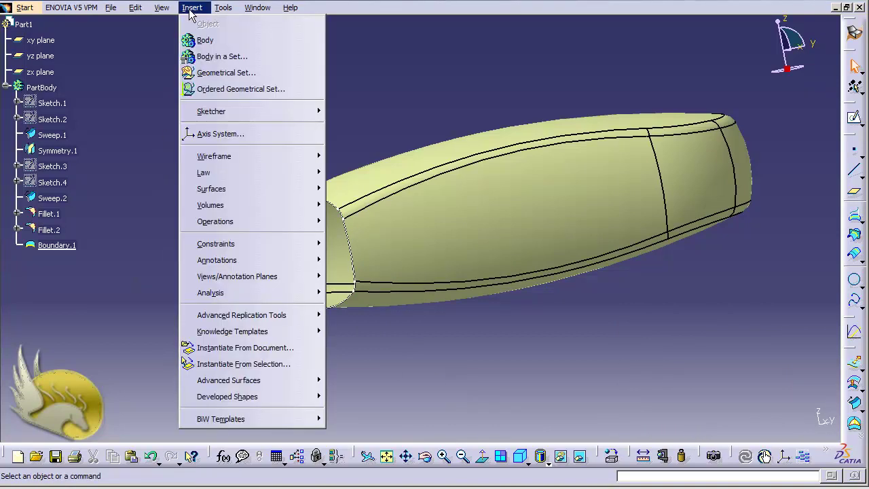
mouse_move(280, 188)
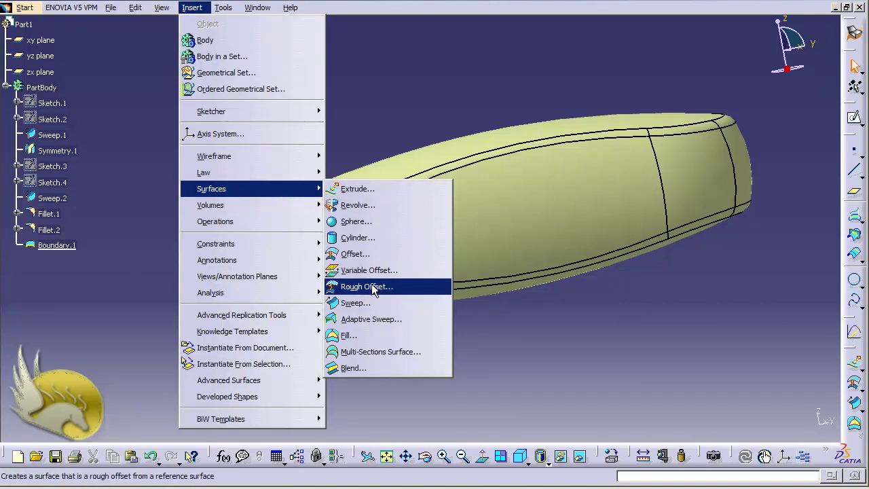
click(371, 333)
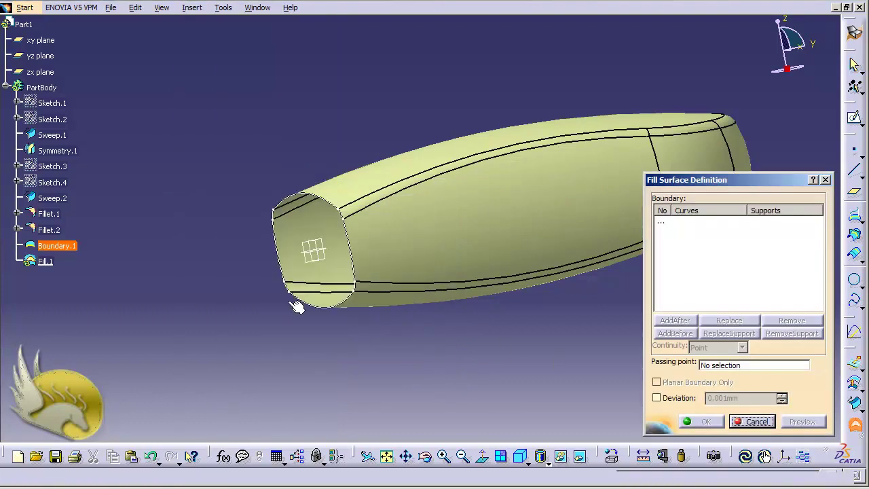
click(68, 249)
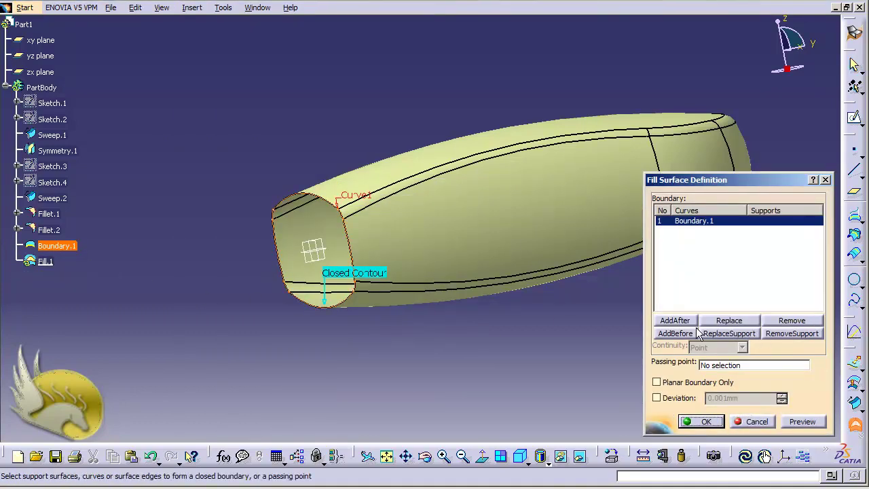
click(720, 421)
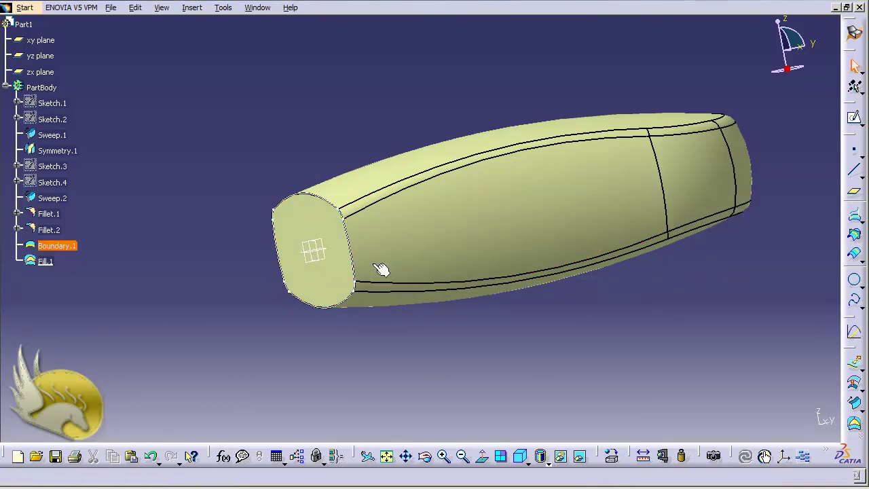
Hide the boundary curve around the filled end and clear the selection
right_click(68, 249)
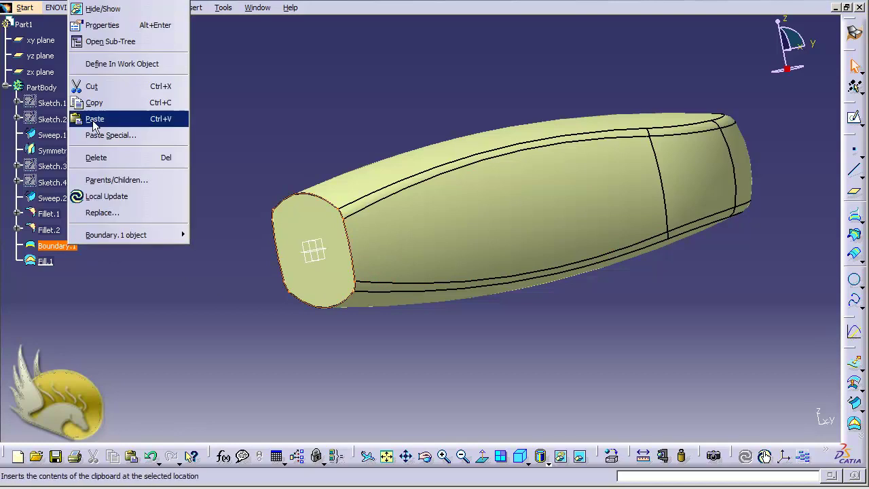
click(104, 10)
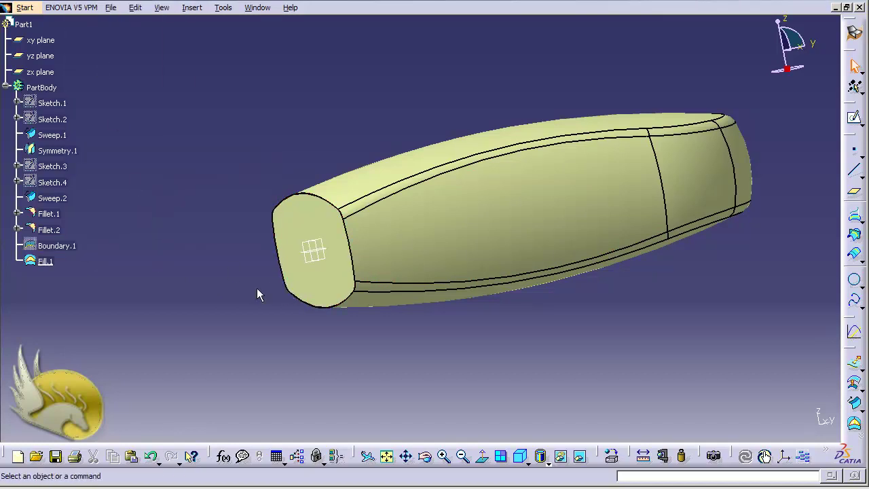
click(429, 260)
click(334, 336)
Join the end fill surface with the filleted surface Fillet.2
click(192, 9)
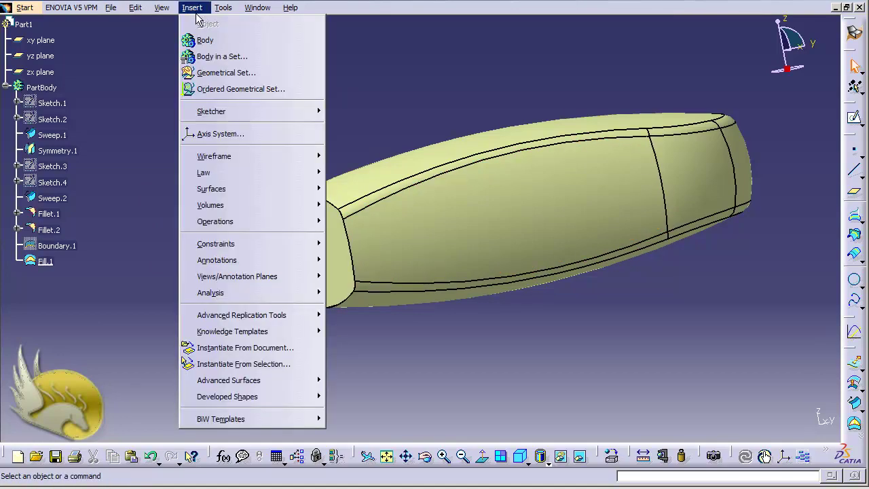
mouse_move(303, 228)
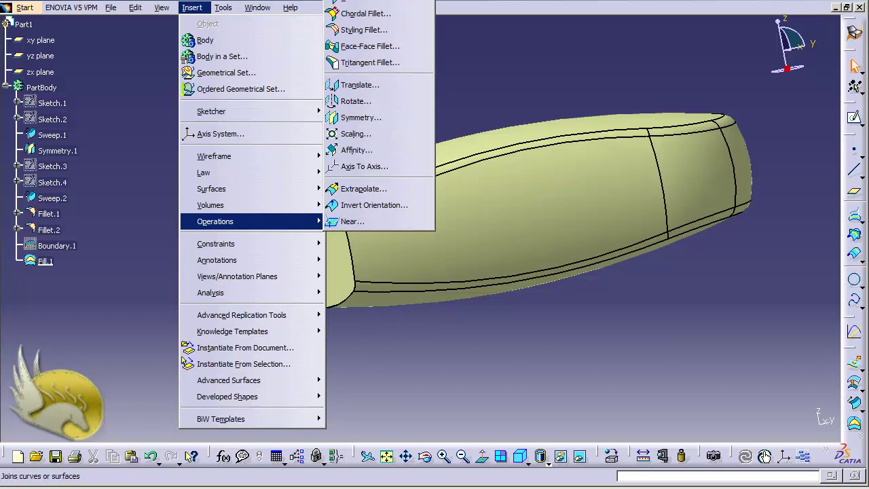
click(353, 1)
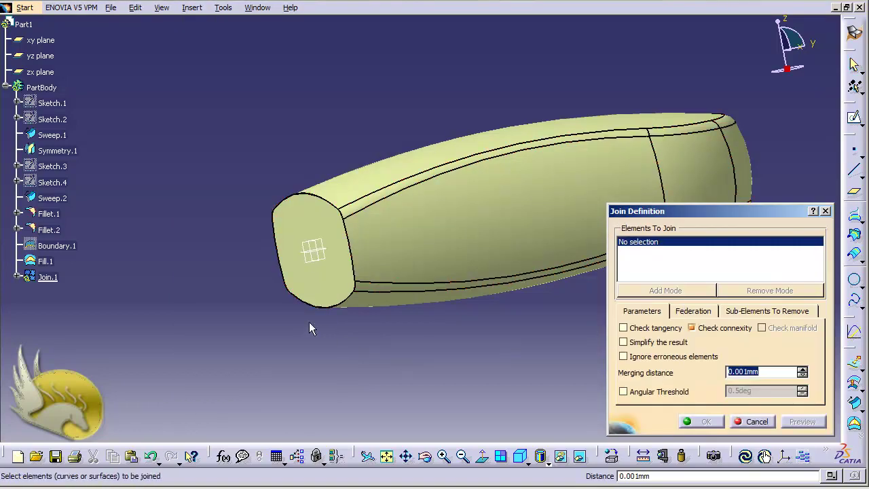
click(330, 280)
click(413, 237)
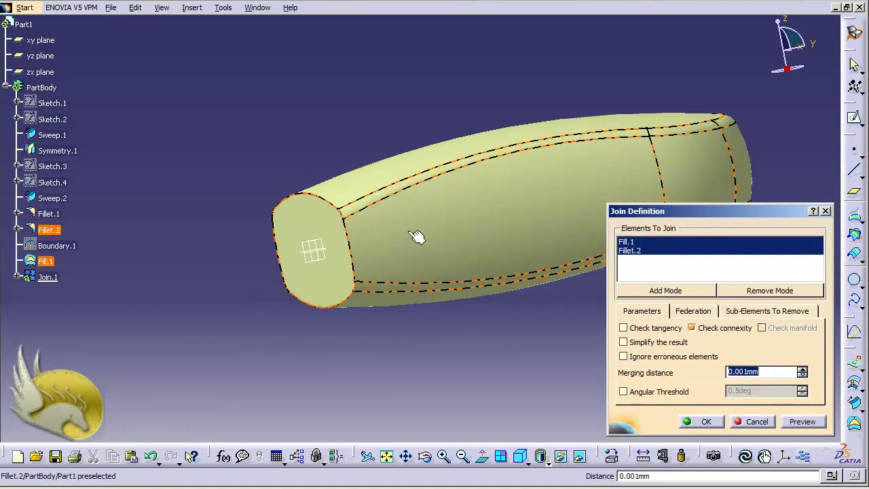
click(699, 424)
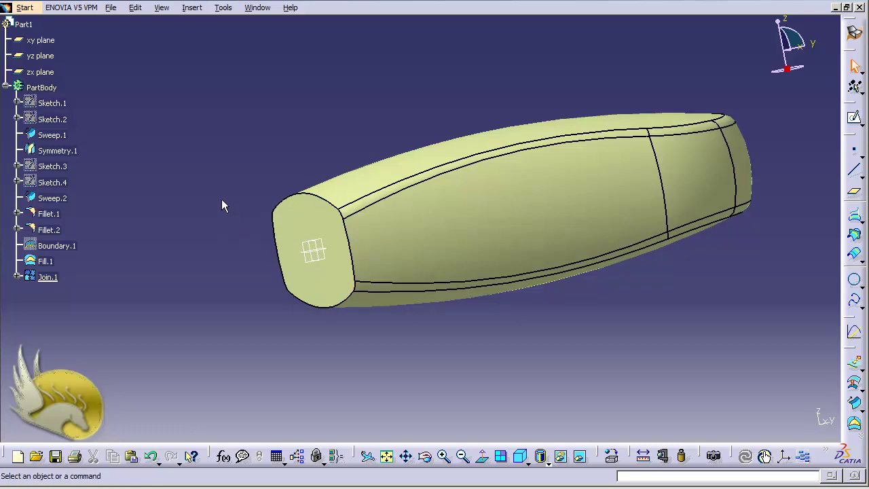
Start a sketch on the yz plane and draw an arc of about 36 mm radius beyond the filled end, centred on the horizontal axis
click(52, 60)
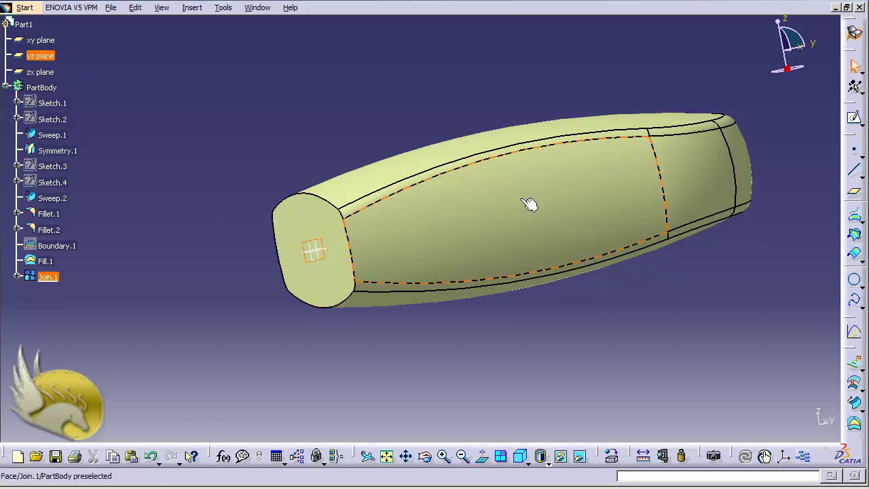
click(855, 119)
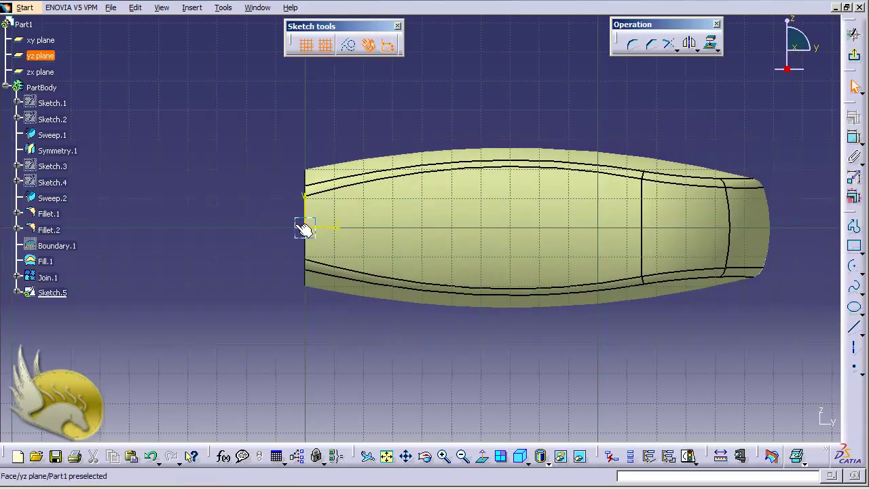
click(855, 267)
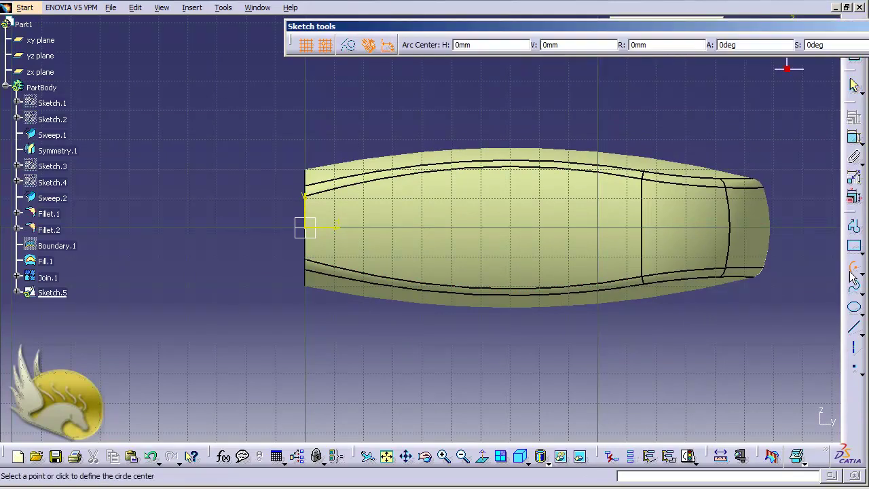
click(126, 230)
click(182, 156)
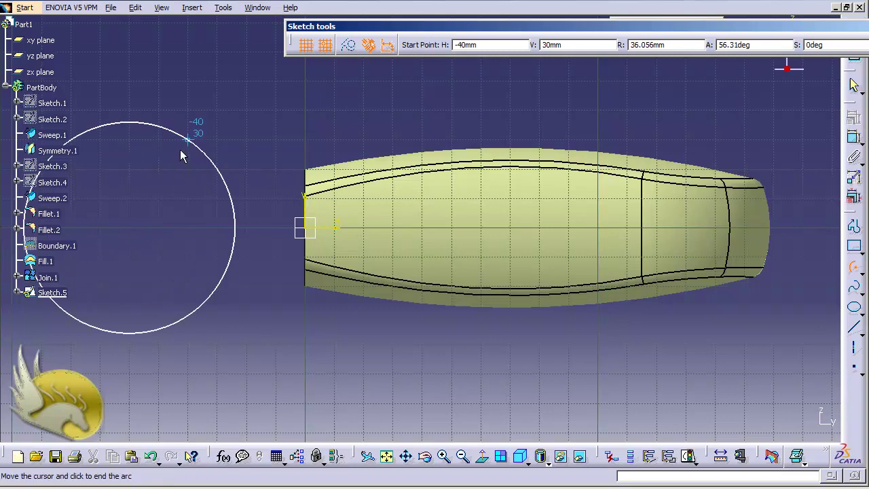
click(185, 313)
Dimension the arc's radius and set it to 30 mm
click(855, 140)
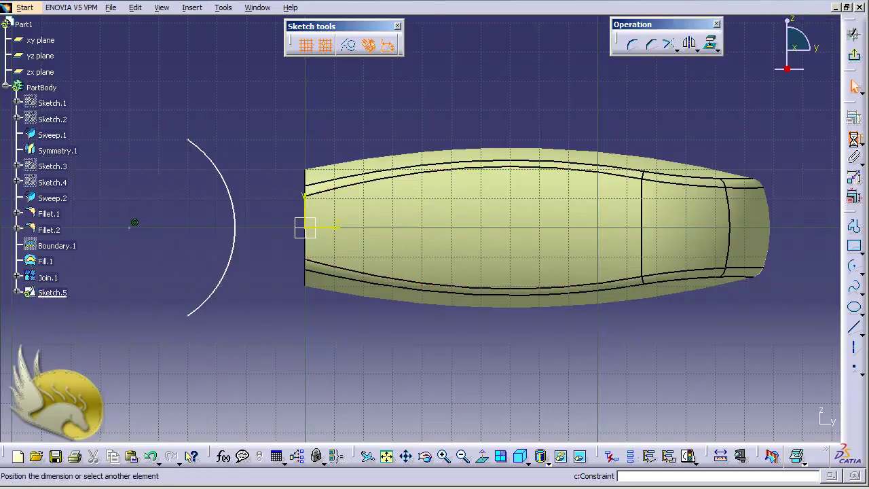
click(182, 206)
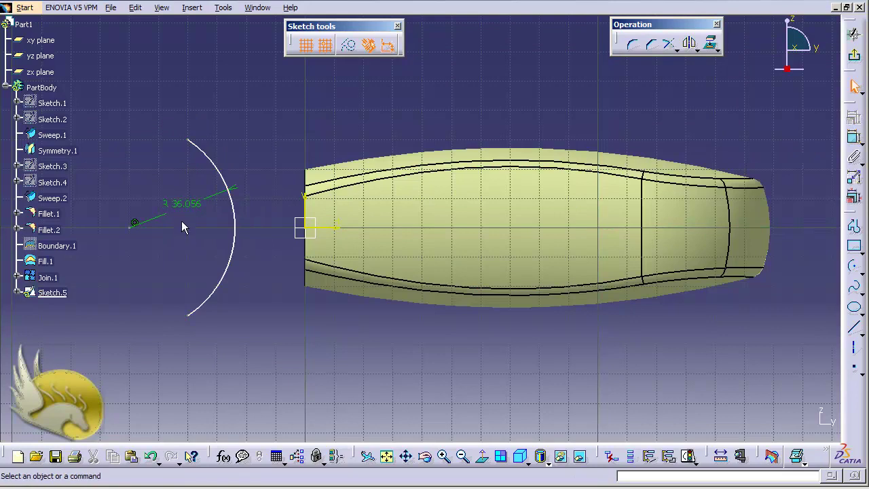
double_click(184, 212)
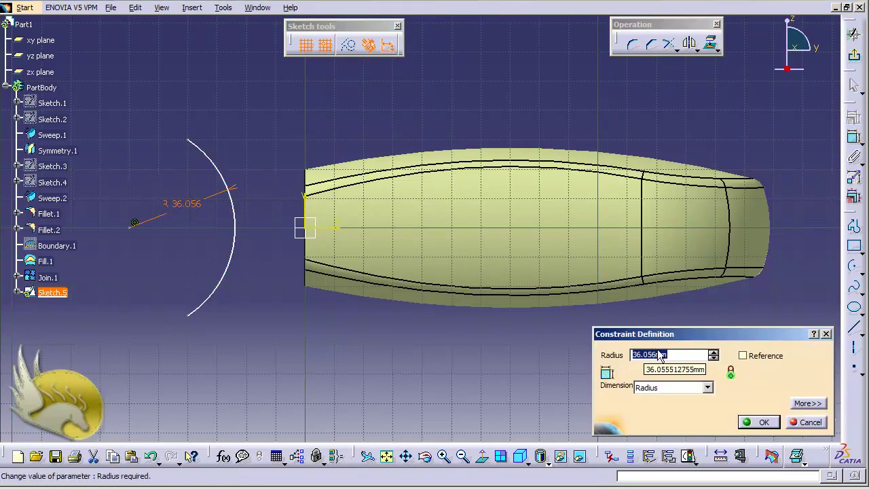
text(30)
click(761, 421)
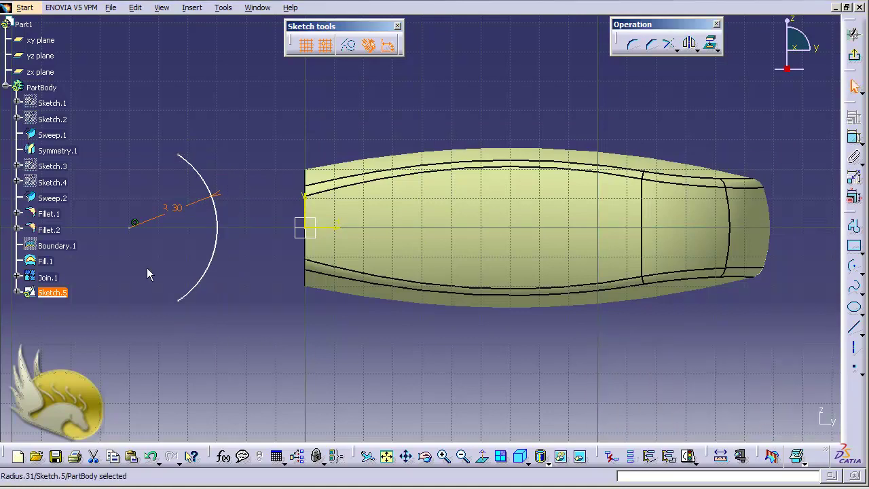
Delete the arc centre's coincidence constraint and make the arc's two endpoints symmetric about the horizontal axis
click(135, 223)
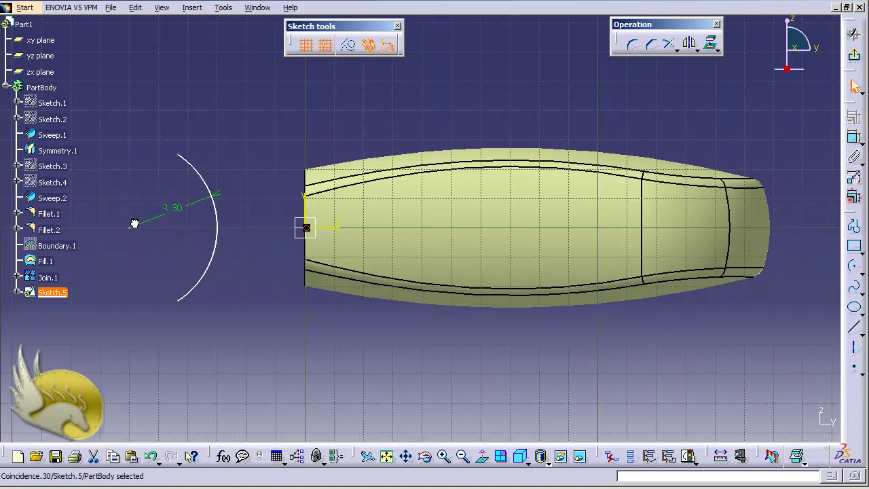
click(132, 283)
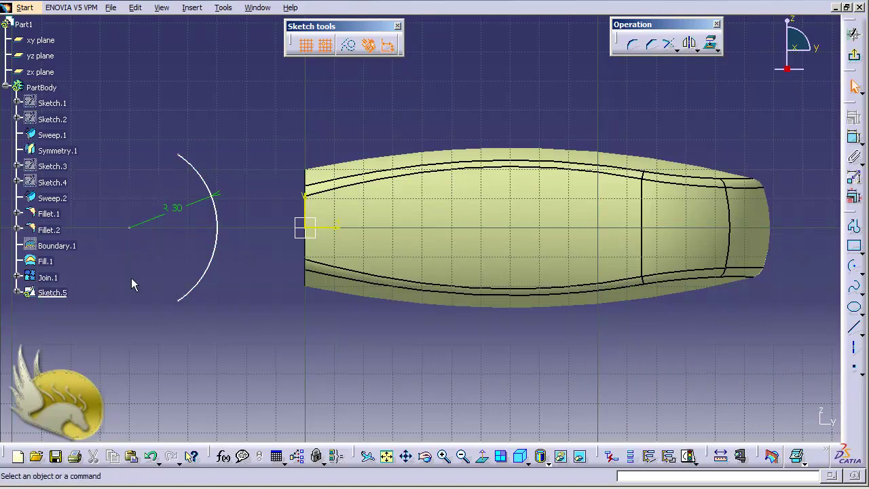
click(183, 303)
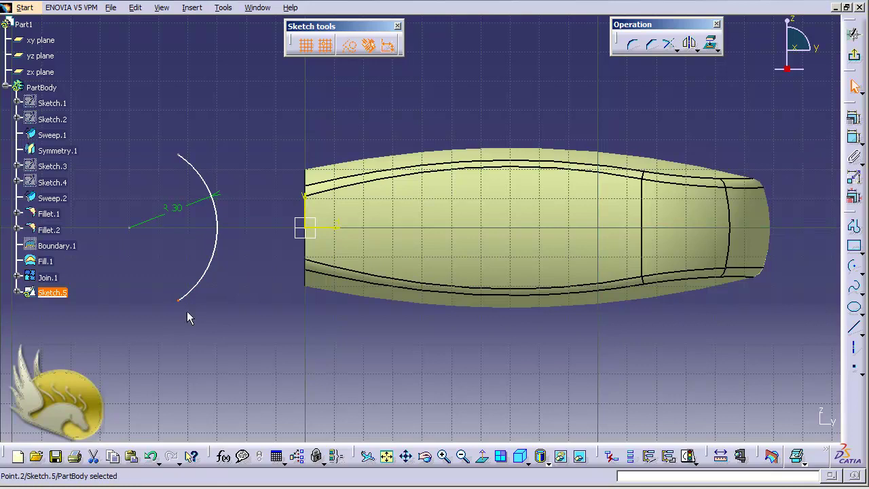
ctrl+click(180, 156)
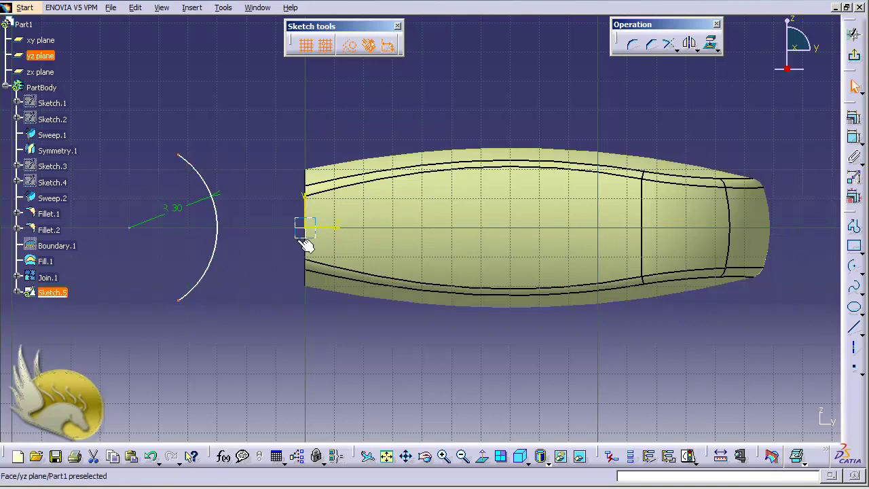
click(854, 137)
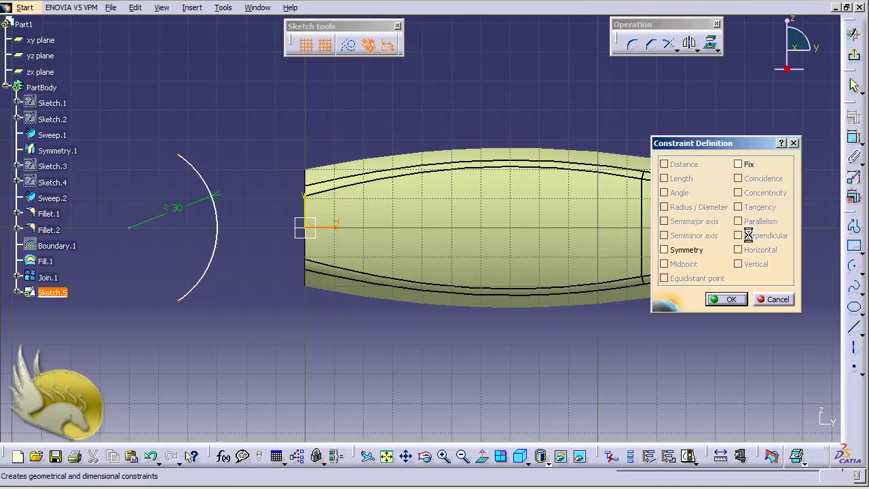
click(686, 251)
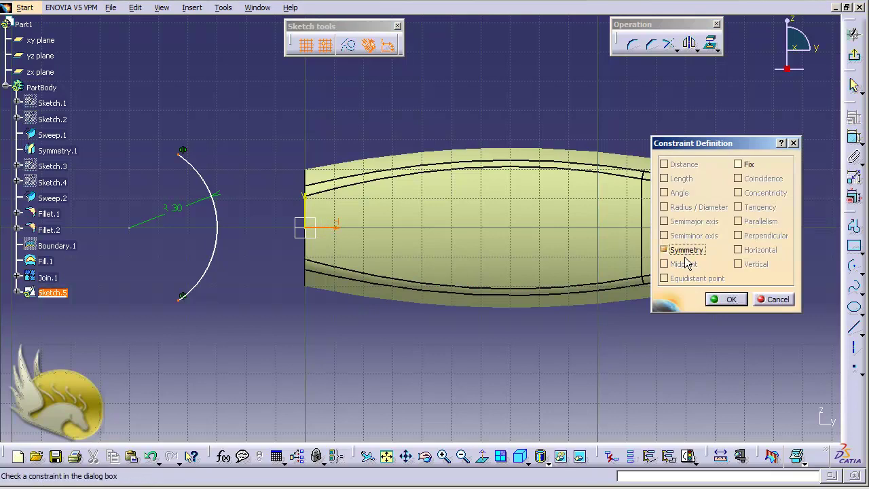
click(726, 300)
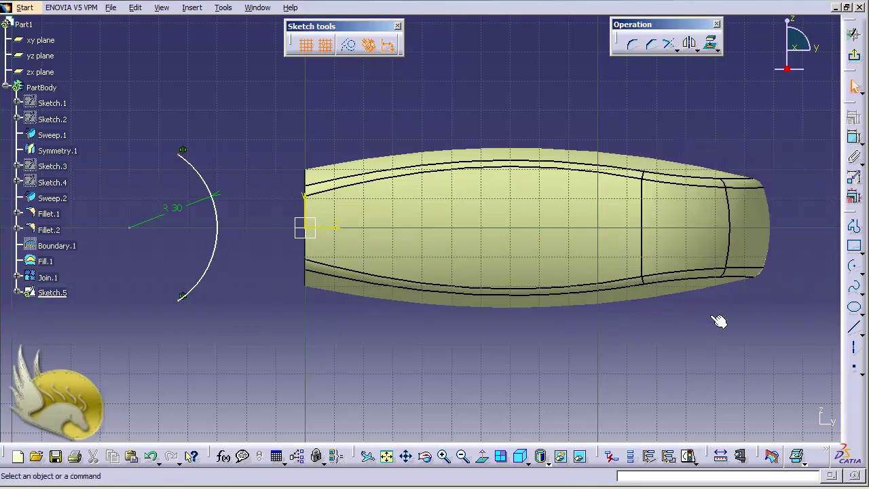
Dimension the arc's offset from the sketch origin at 5 mm and swap the arc to the surface body's side of the origin
click(855, 137)
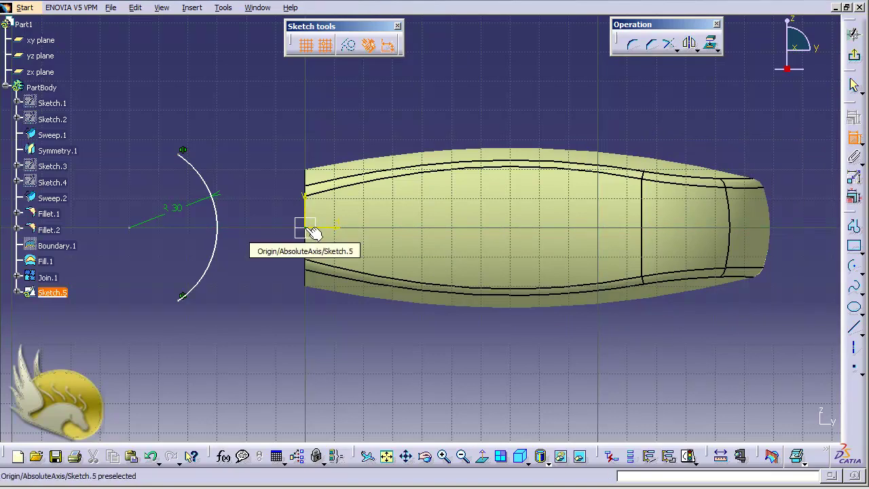
click(312, 231)
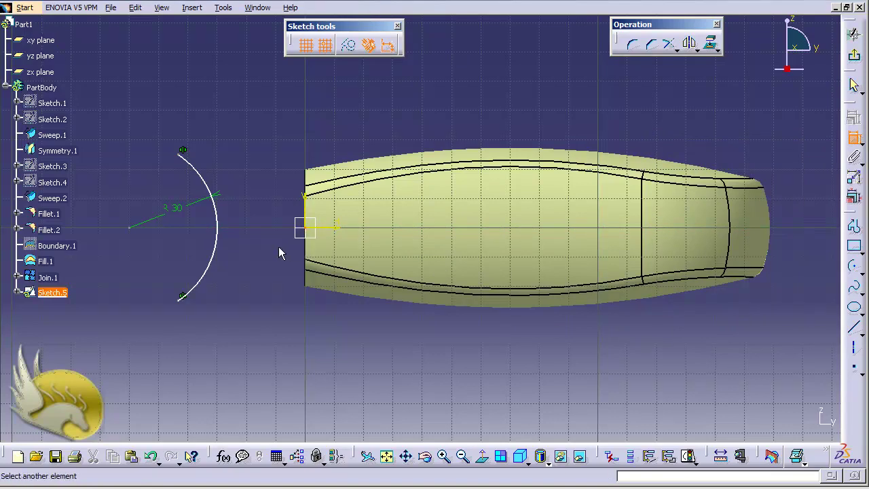
click(218, 210)
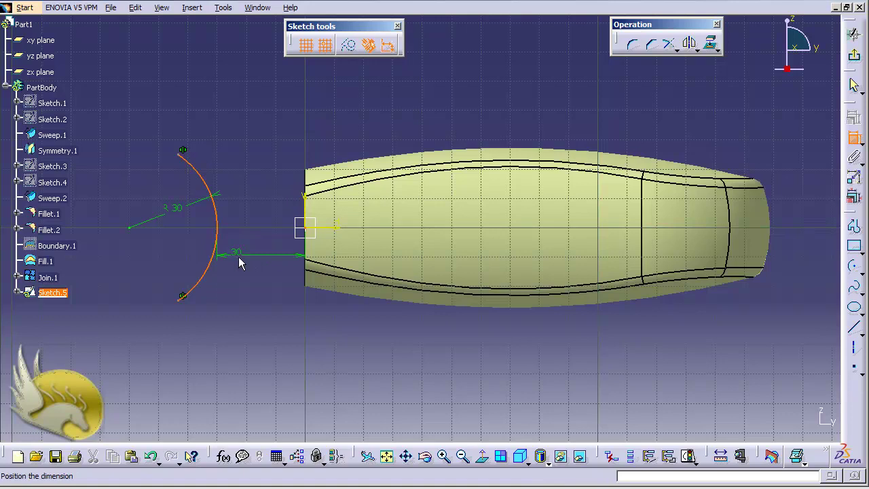
click(251, 307)
double_click(246, 292)
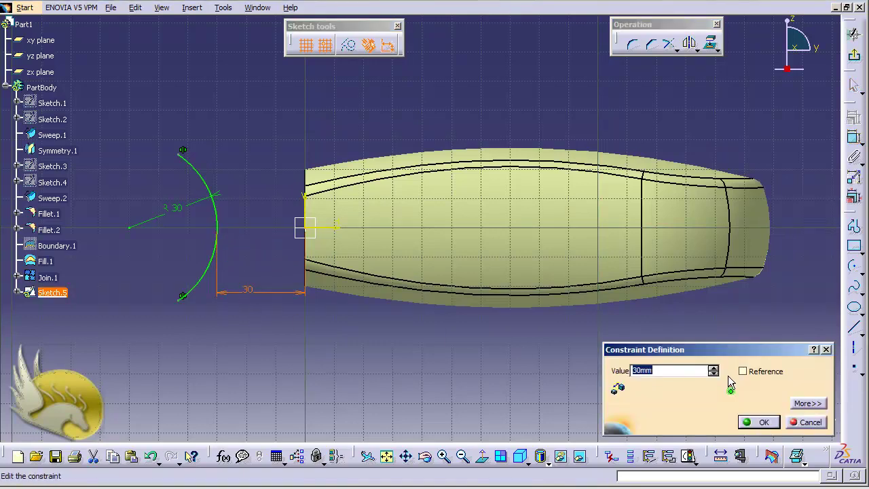
text(5)
click(808, 403)
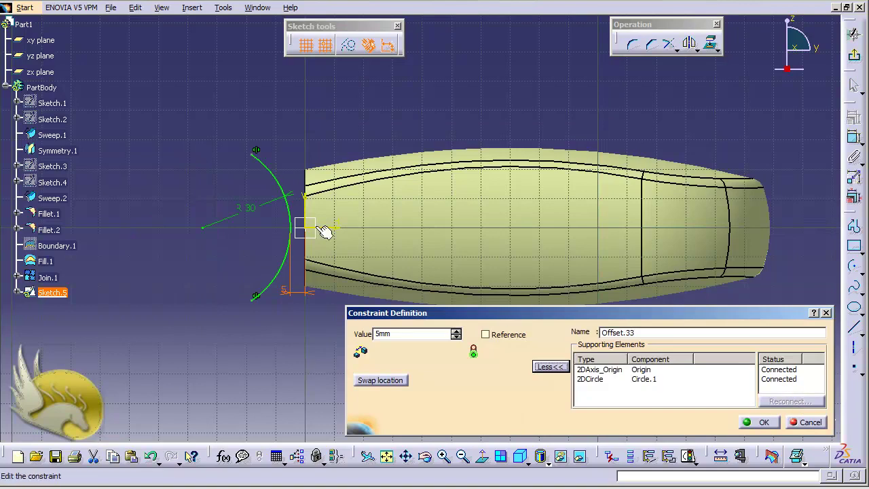
click(405, 382)
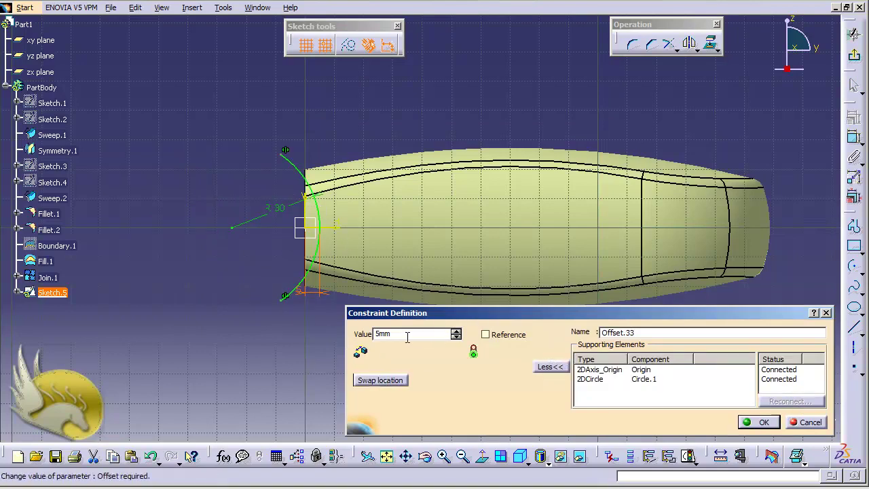
Set the arc's offset from the sketch origin to 3 mm and exit the sketch
drag(410, 334, 360, 333)
text(3)
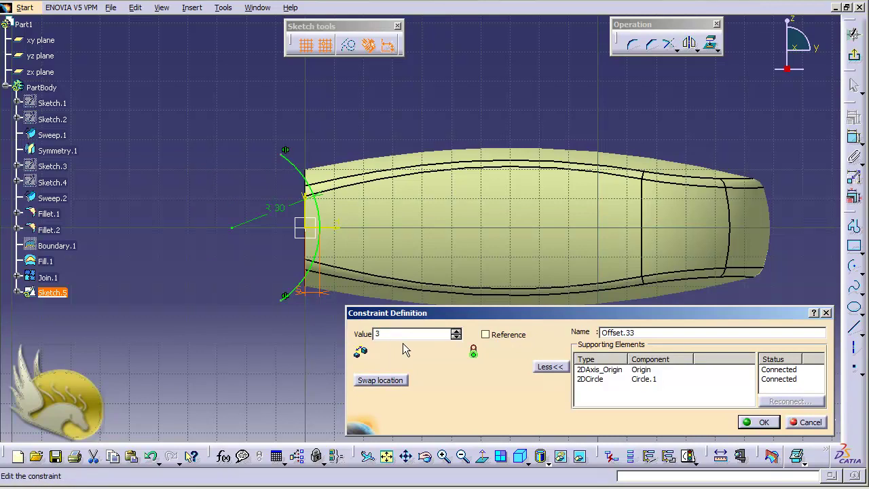
key(Return)
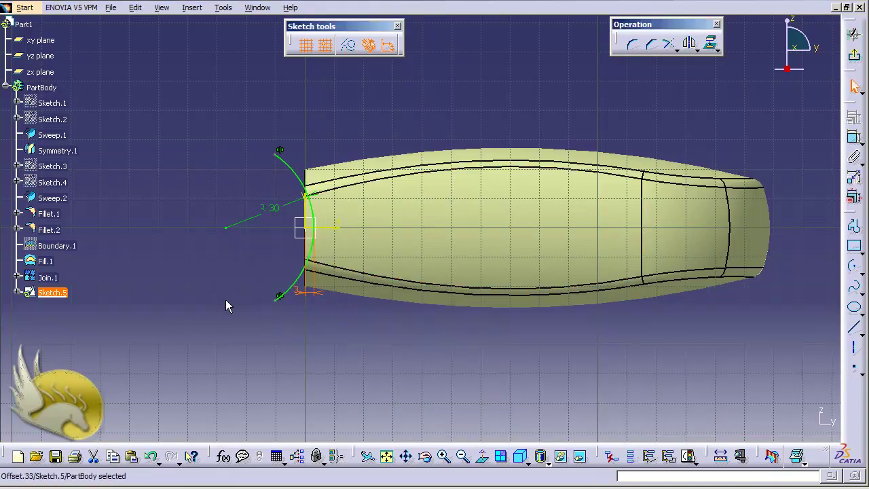
click(326, 220)
click(854, 55)
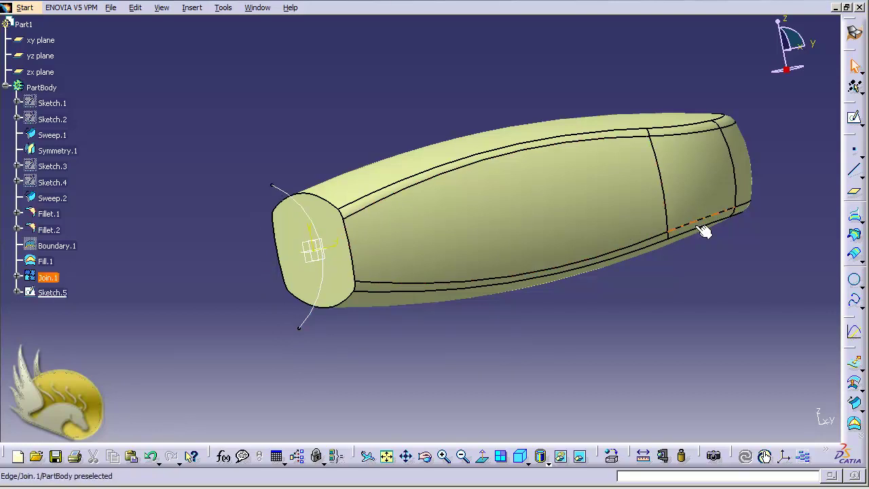
Create a plane normal to the sketched arc (Sketch.5) at its upper endpoint
click(856, 195)
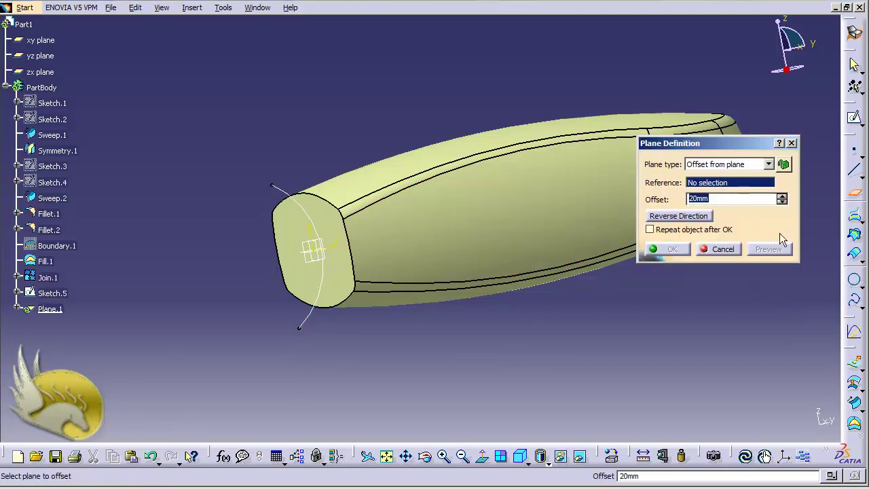
click(770, 165)
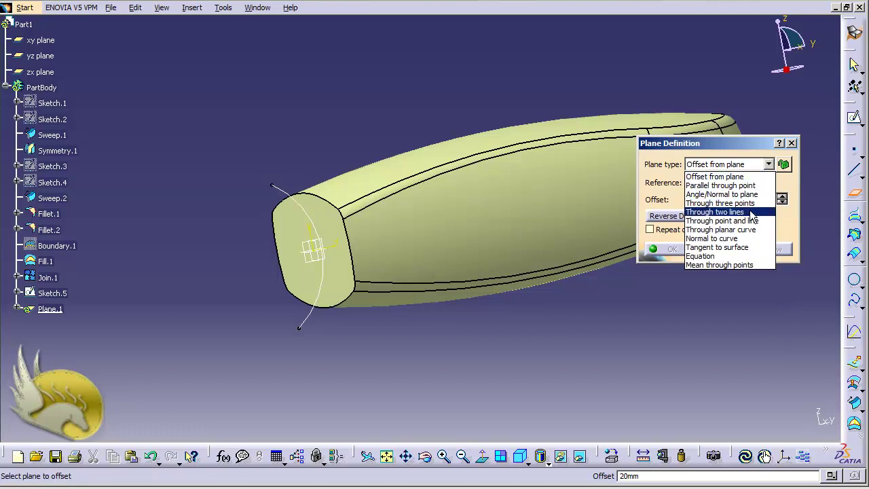
click(759, 238)
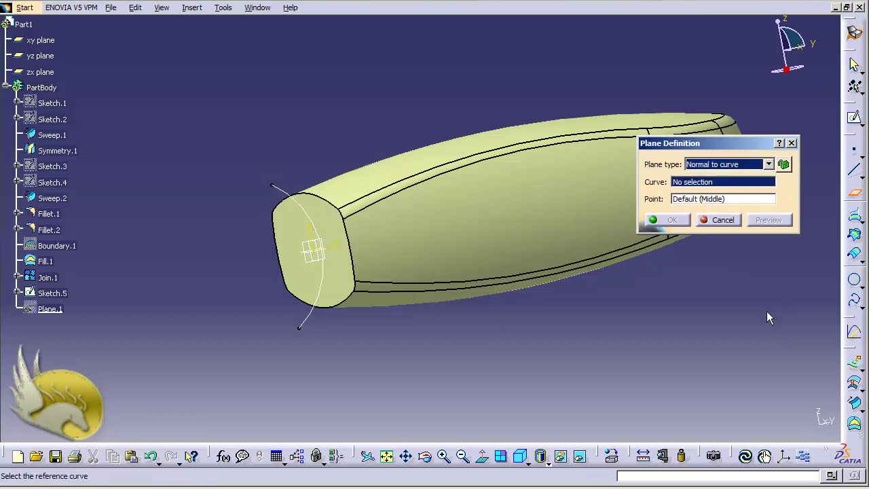
click(307, 319)
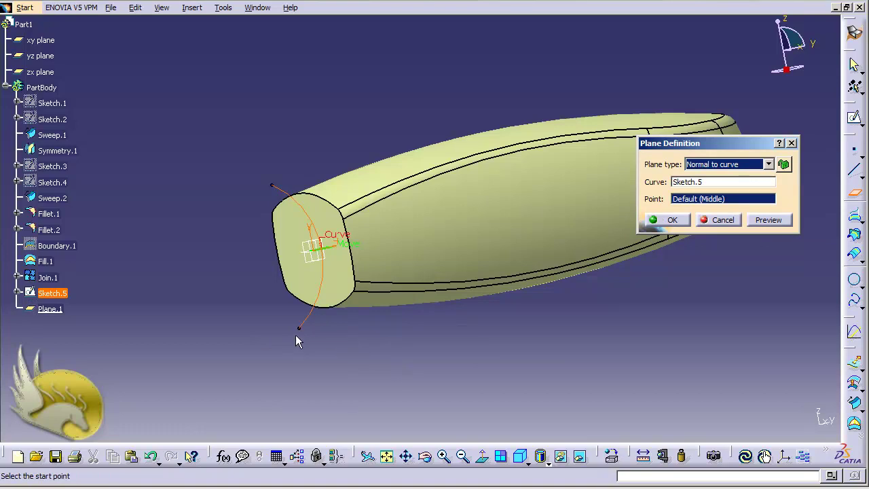
click(273, 187)
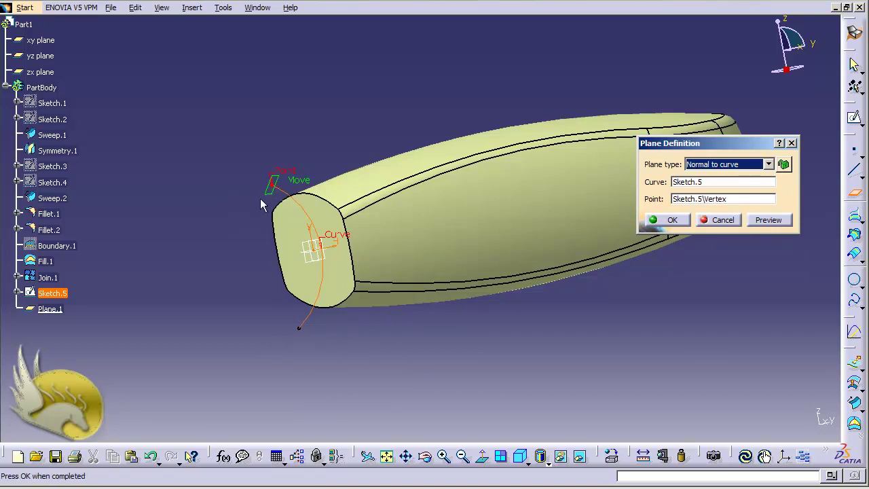
click(671, 222)
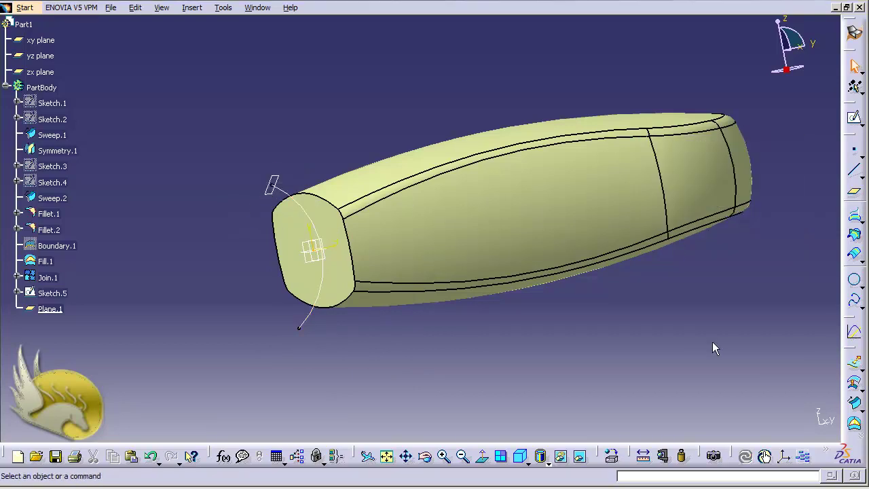
Start a sketch on Plane.1 and draw an upward-bulging arc of about 28 mm radius beside the body, centred at H 60 mm, V -20 mm
click(269, 189)
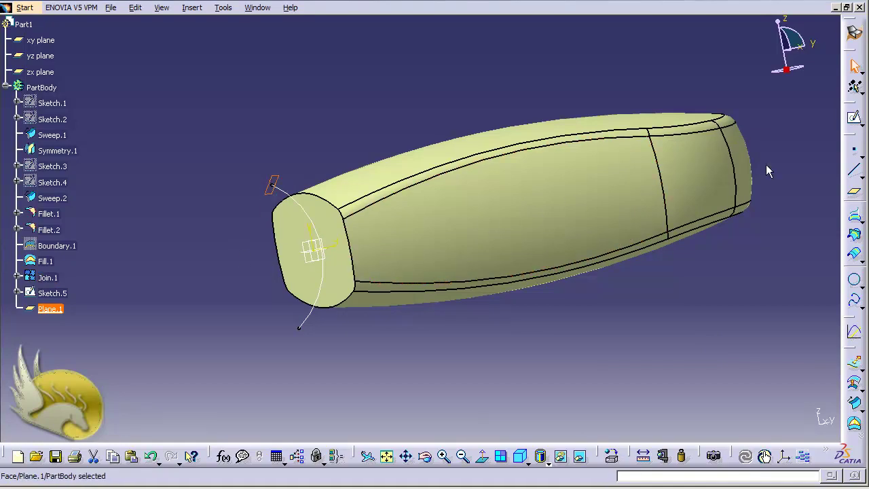
click(854, 117)
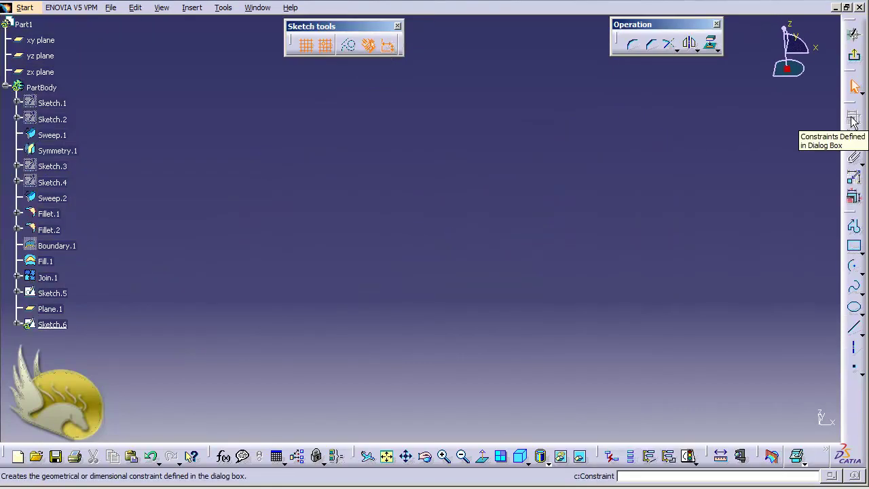
click(387, 456)
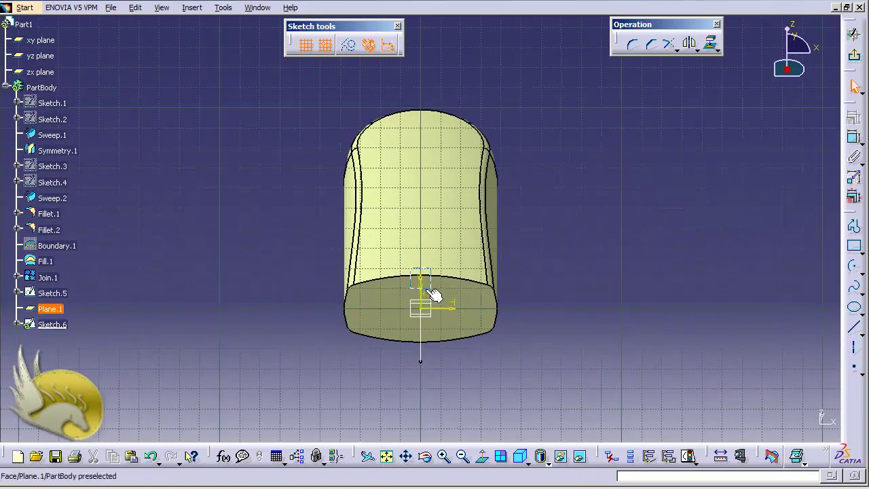
click(483, 459)
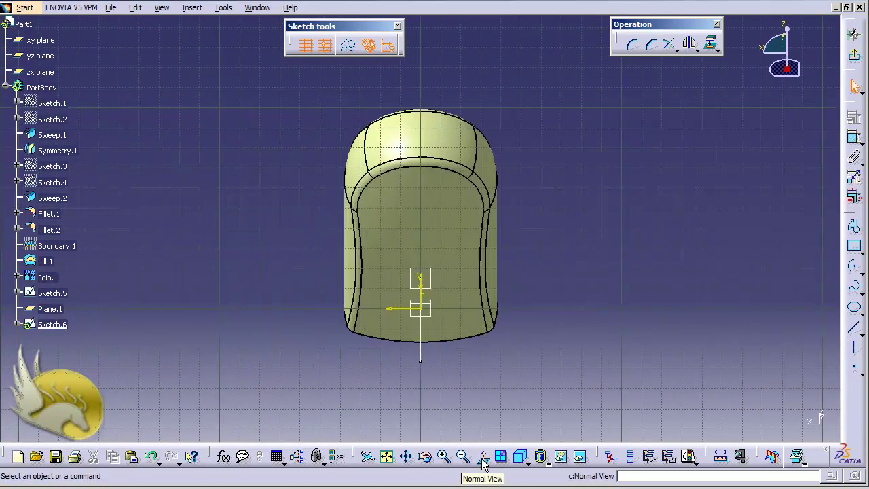
click(483, 461)
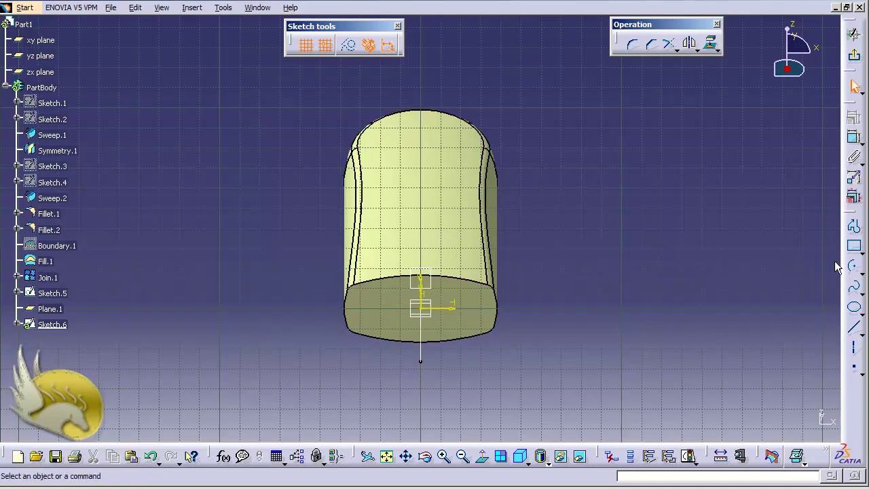
click(855, 268)
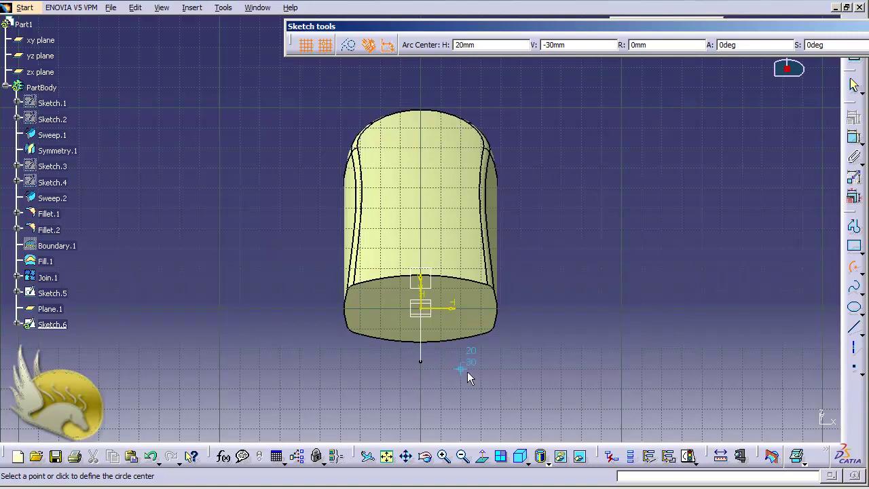
click(541, 348)
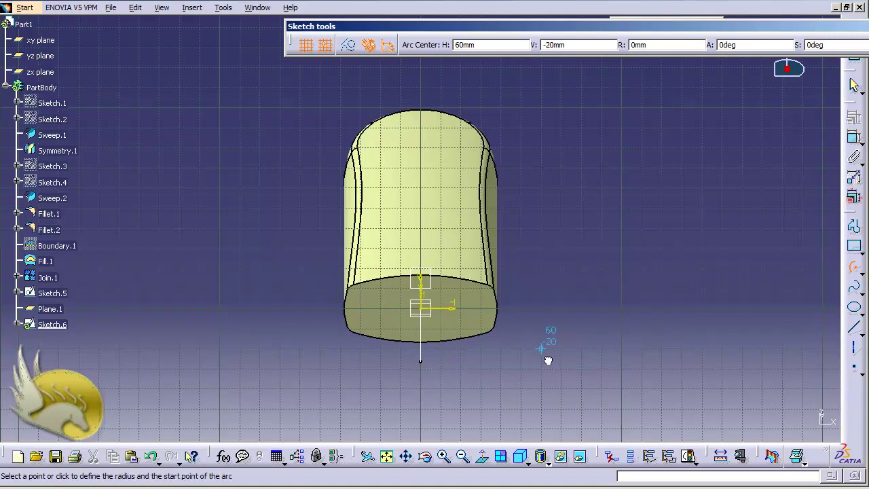
click(502, 309)
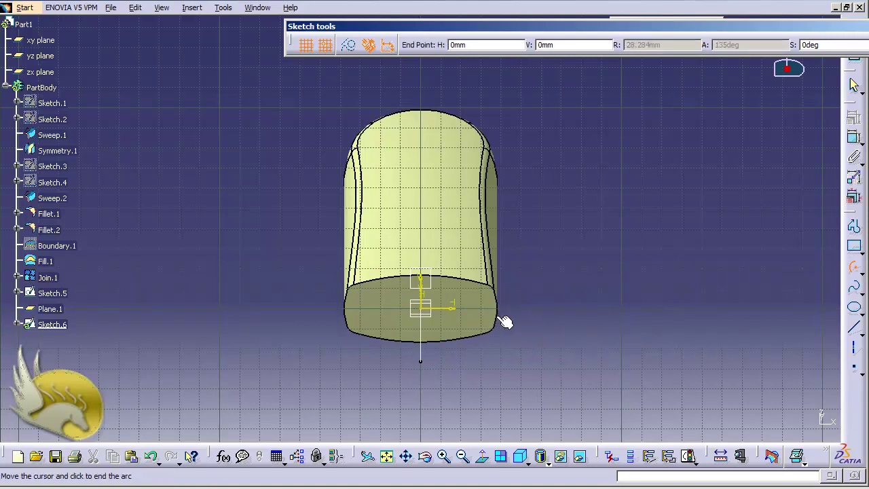
click(620, 333)
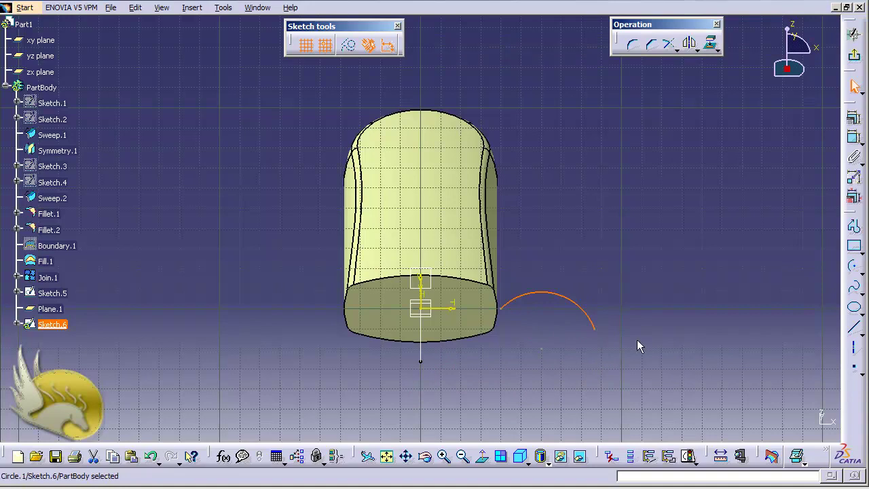
Dimension the new arc's radius and set it to 30 mm
click(855, 137)
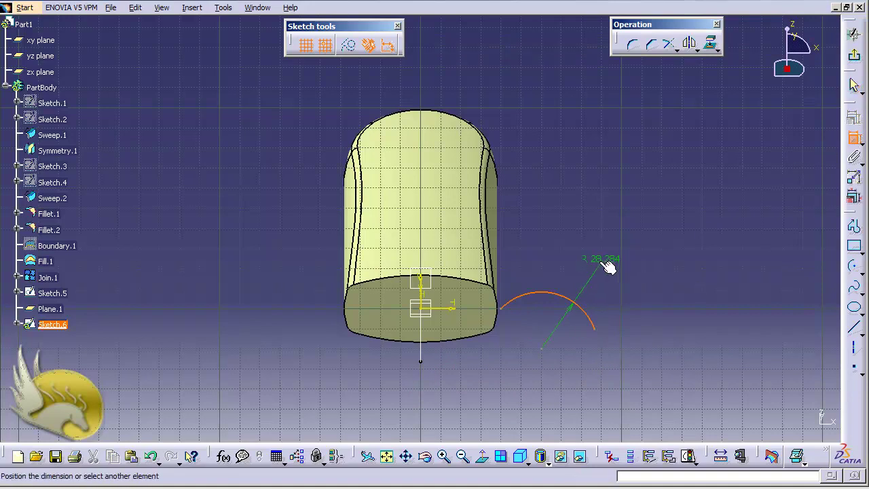
click(600, 269)
double_click(601, 268)
text(30)
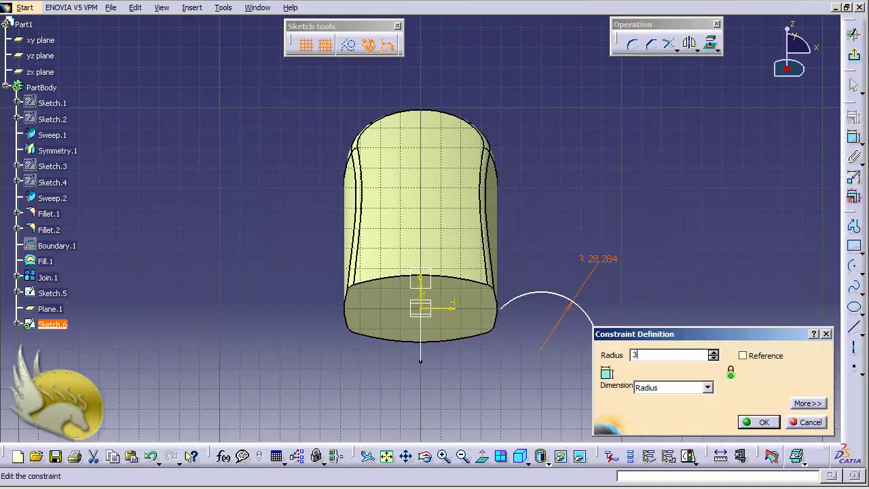
click(753, 421)
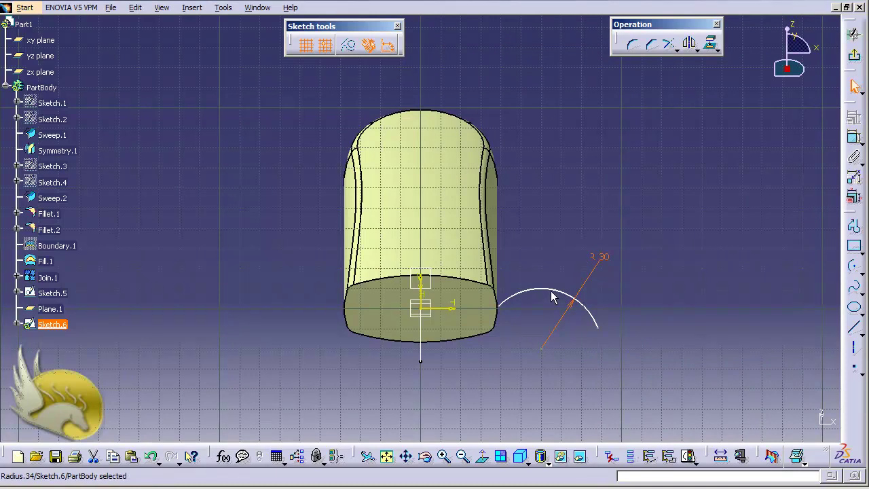
Move the arc over the body's filled end near the sketch origin and make its two endpoints symmetric about the vertical axis
drag(559, 293, 429, 305)
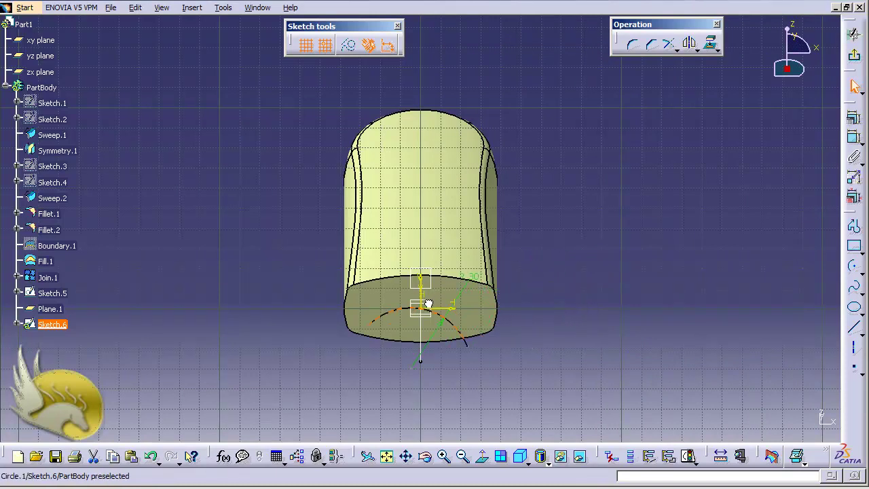
click(553, 339)
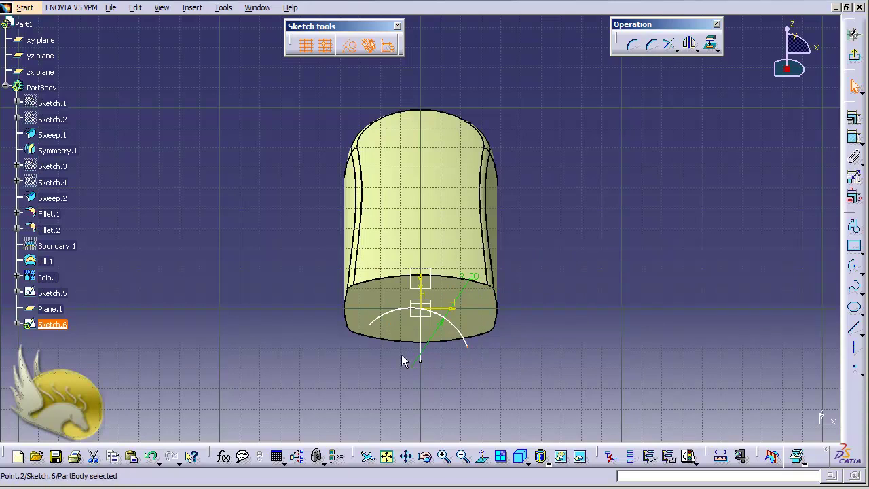
click(371, 329)
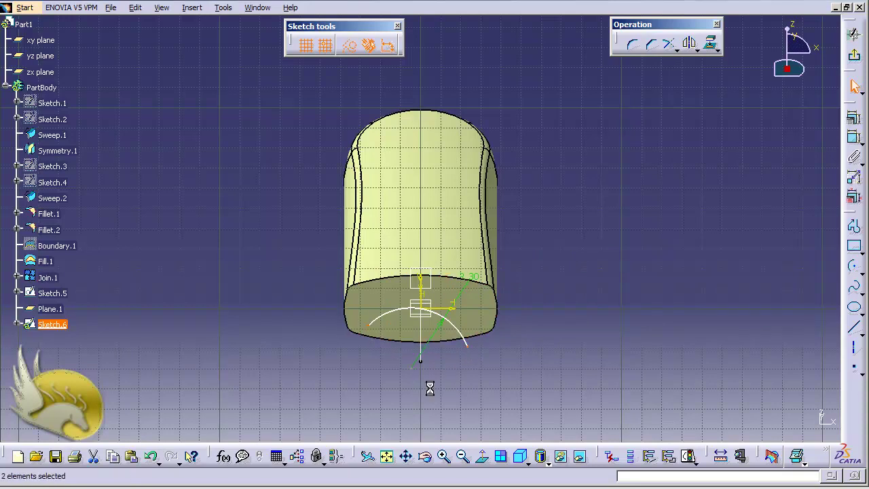
ctrl+click(429, 291)
click(856, 119)
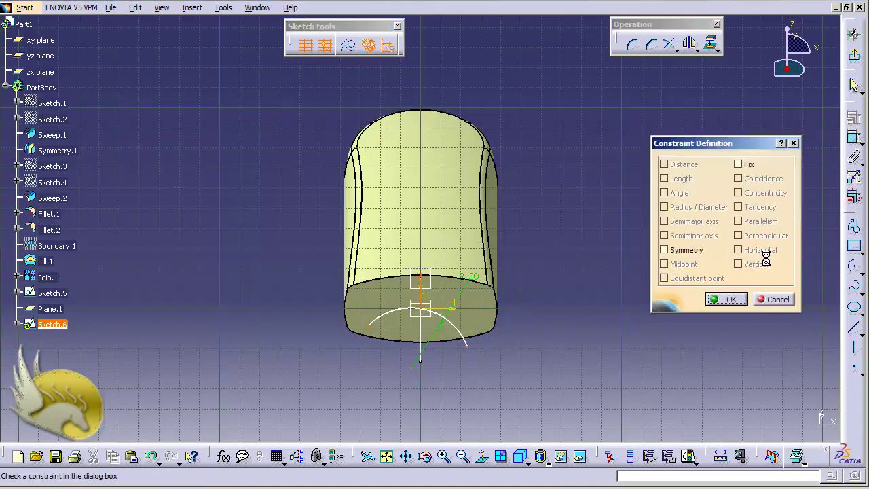
click(688, 250)
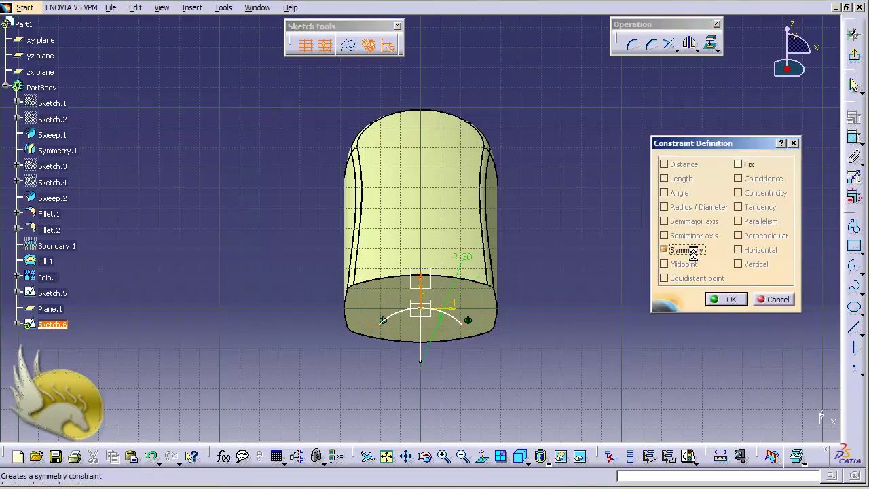
click(728, 299)
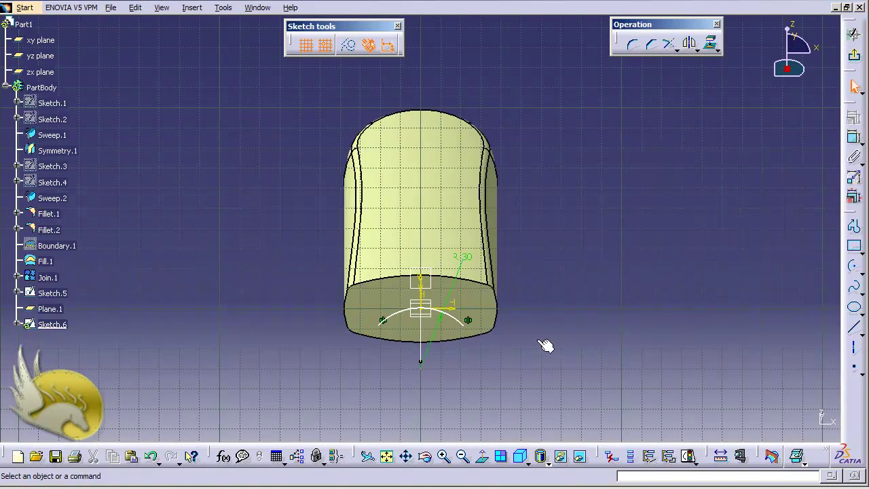
key(shift+Left)
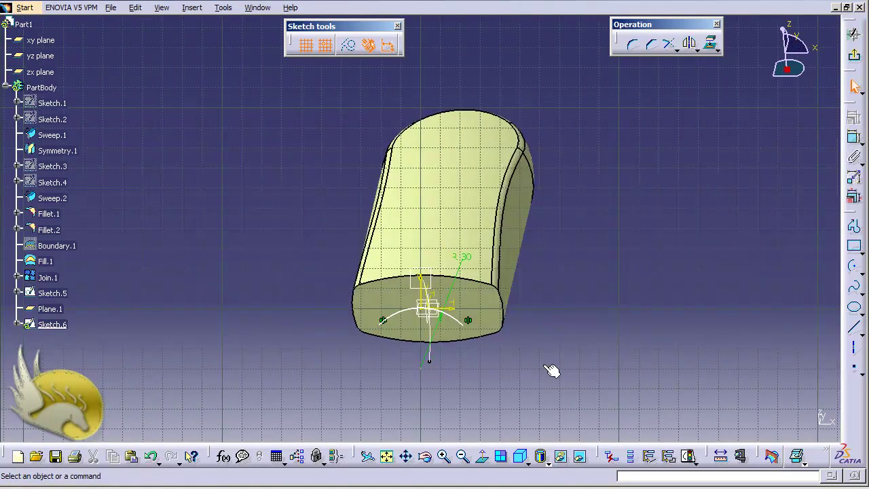
key(shift+Left)
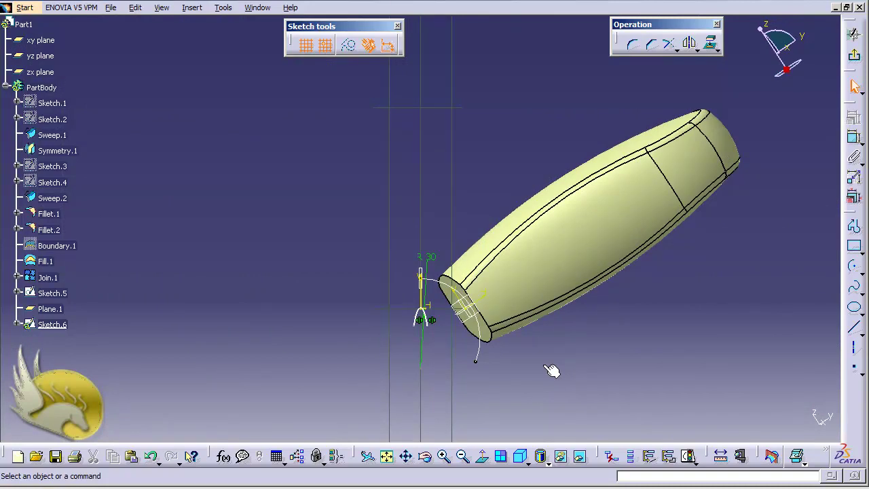
Constrain the Sketch.6 arc to be coincident with the upper endpoint of the Sketch.5 arc, and exit the sketch
key(shift+Left)
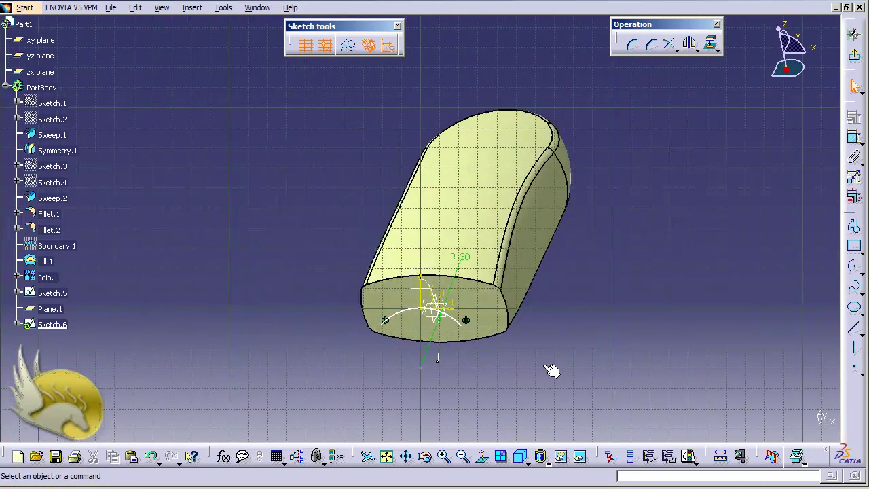
key(shift+Left)
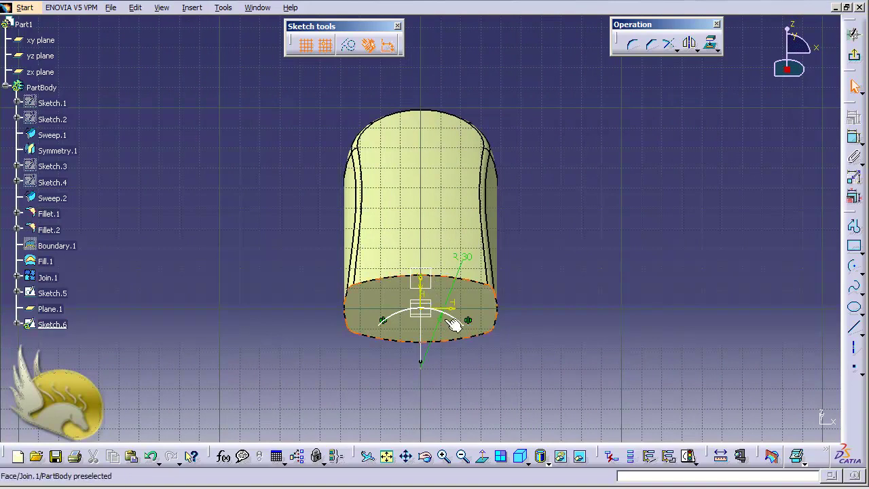
key(shift+Up)
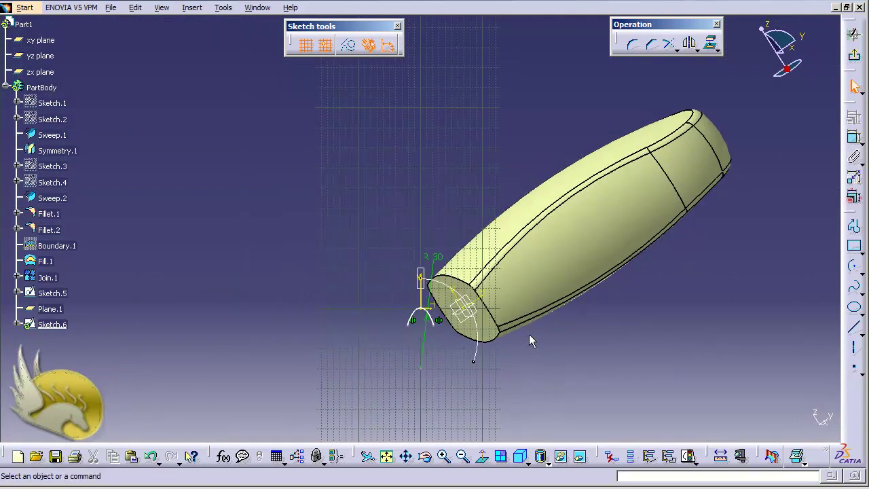
click(424, 315)
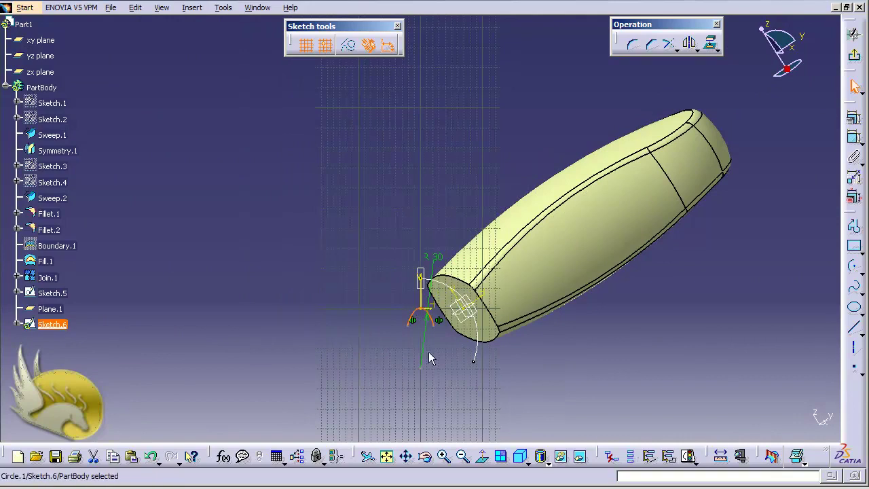
ctrl+click(422, 277)
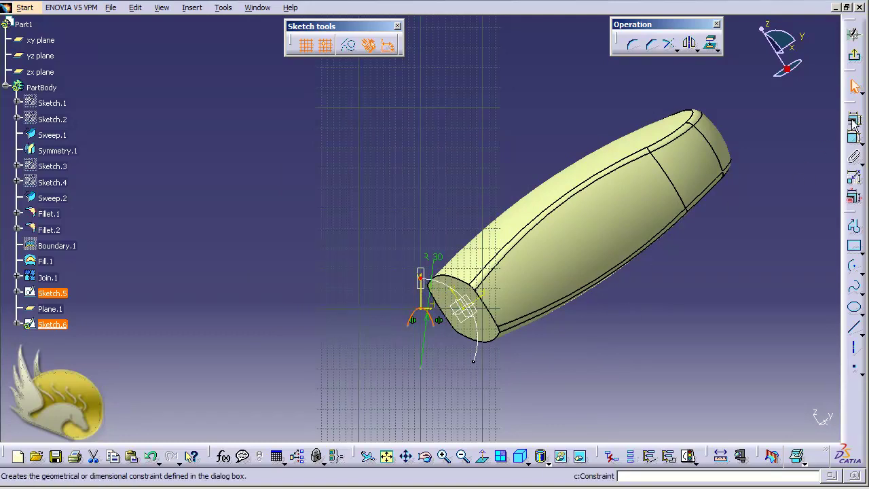
click(854, 136)
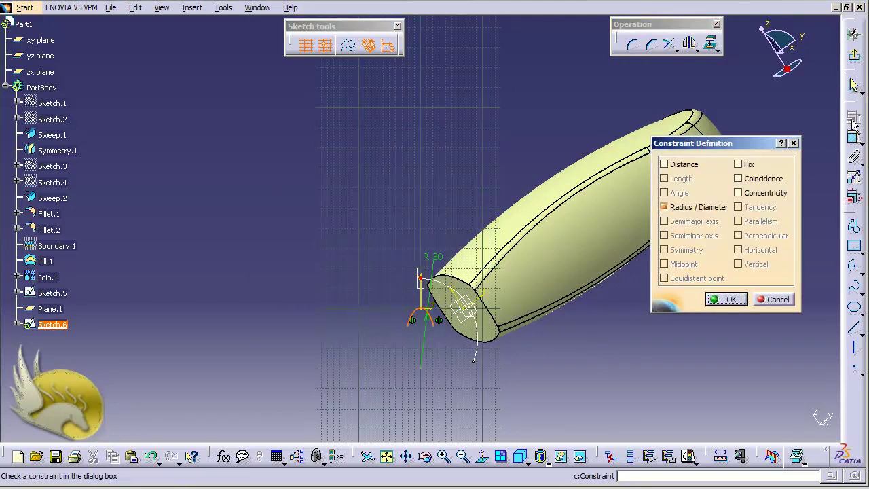
click(762, 179)
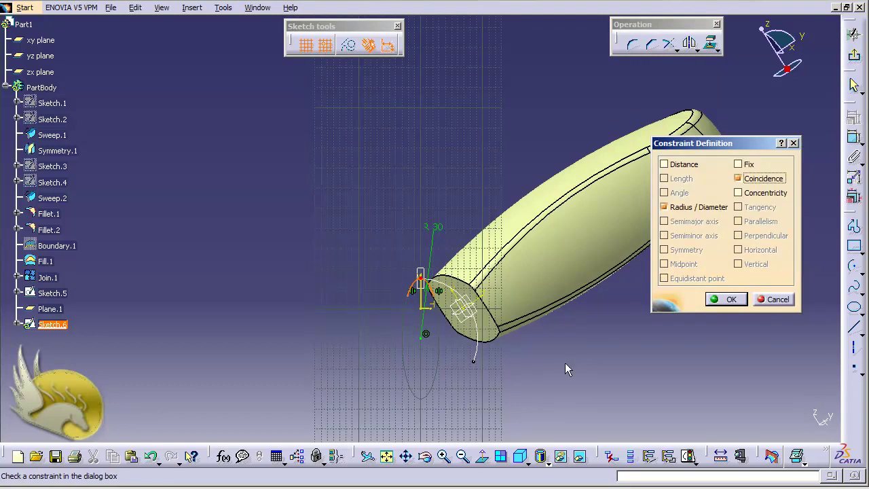
click(725, 299)
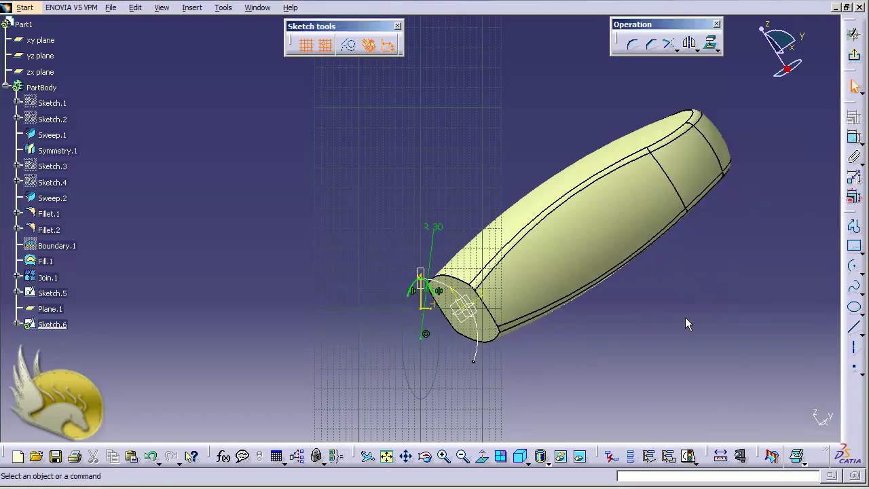
click(854, 54)
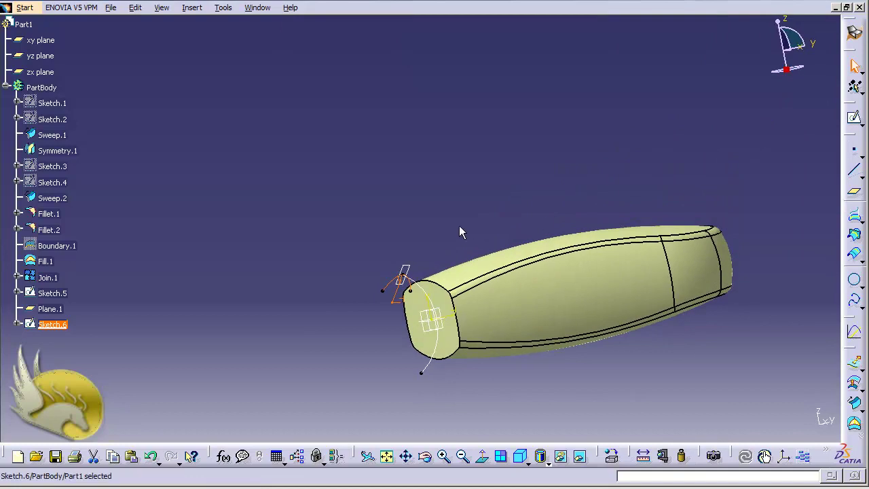
click(443, 227)
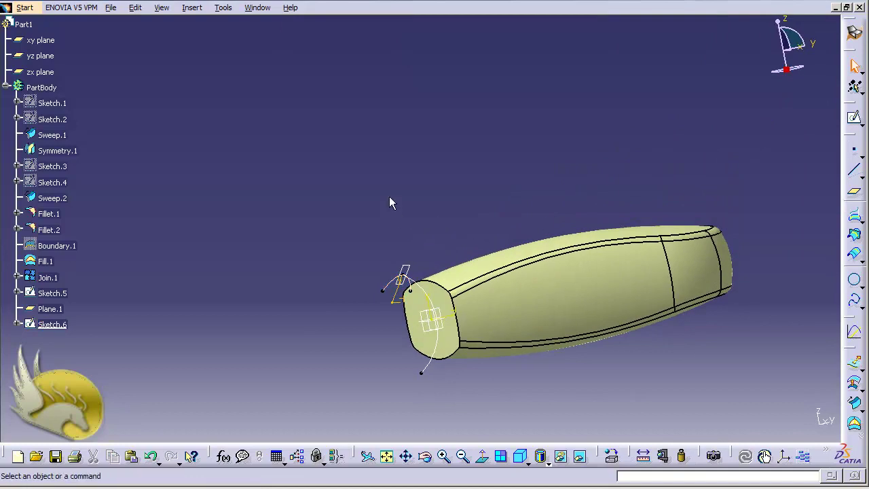
Create a swept surface with reference surface, using Sketch.6 as profile and Sketch.5 as guide curve
click(192, 10)
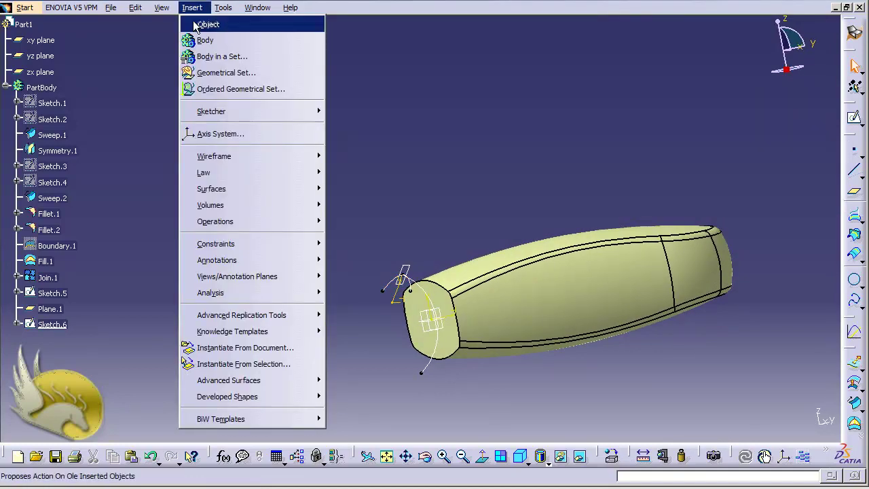
mouse_move(286, 191)
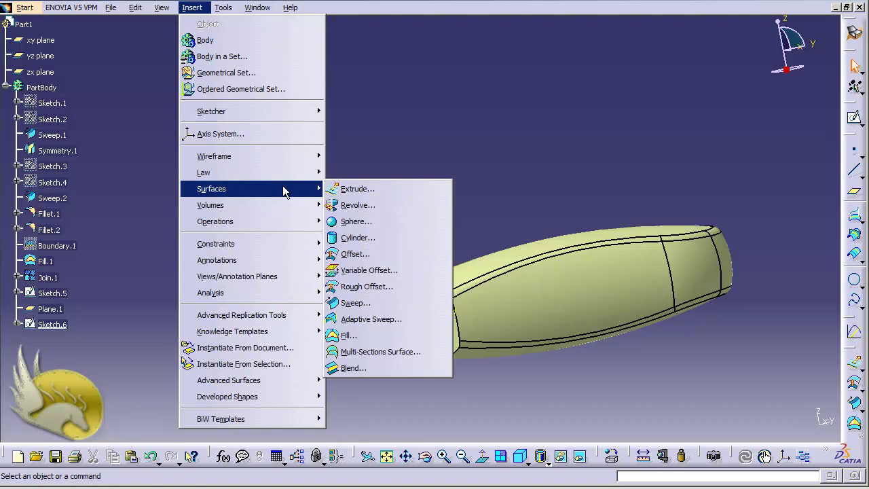
click(385, 304)
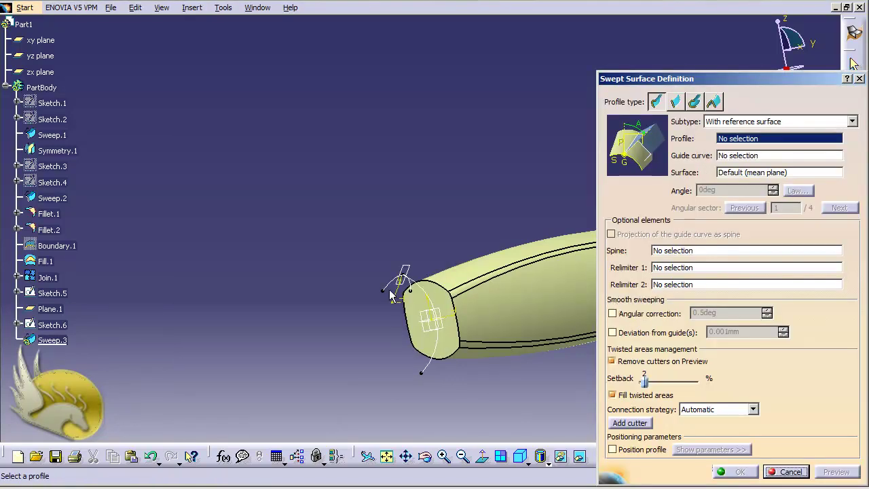
click(401, 288)
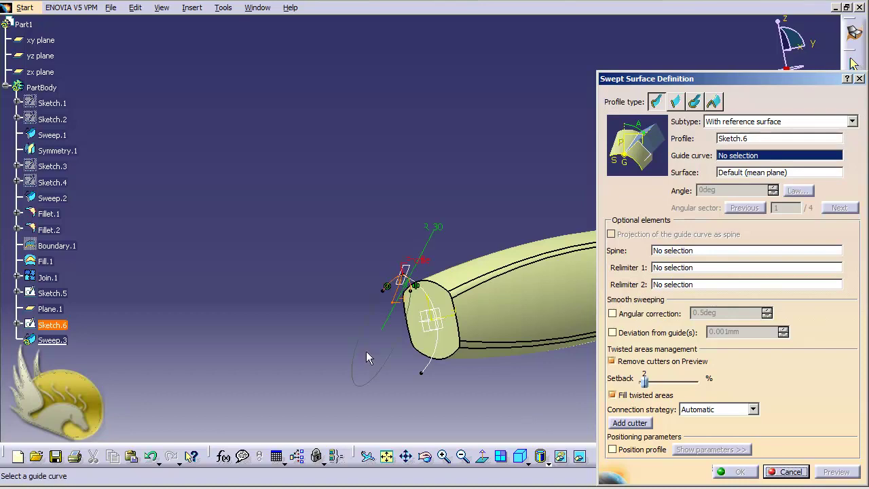
click(432, 370)
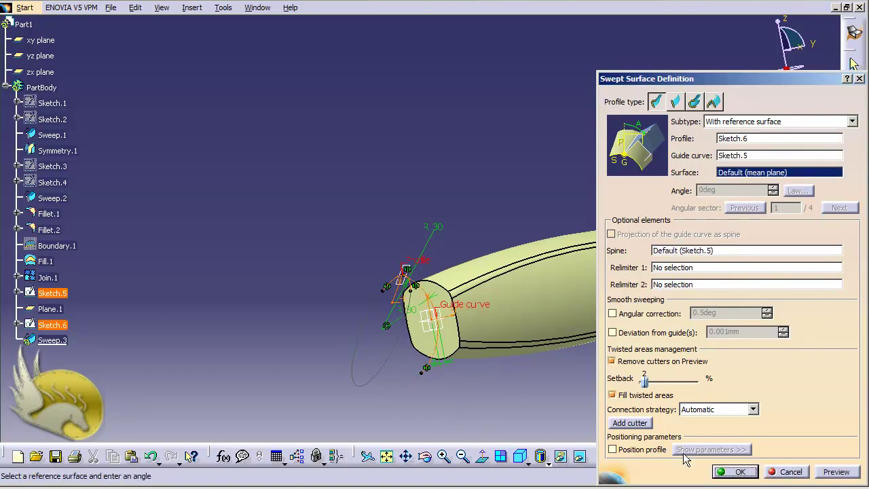
click(736, 472)
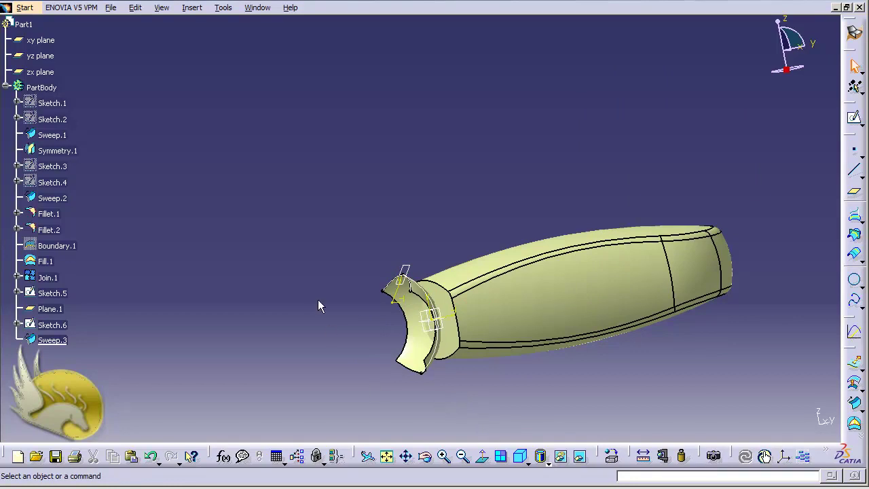
Hide Sketch.6, Plane.1 and Sketch.5
key(shift+Left)
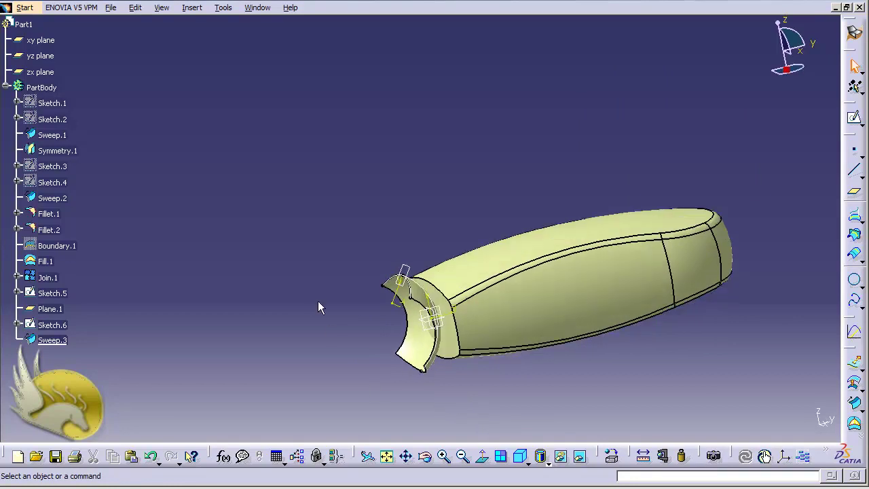
key(shift+Up)
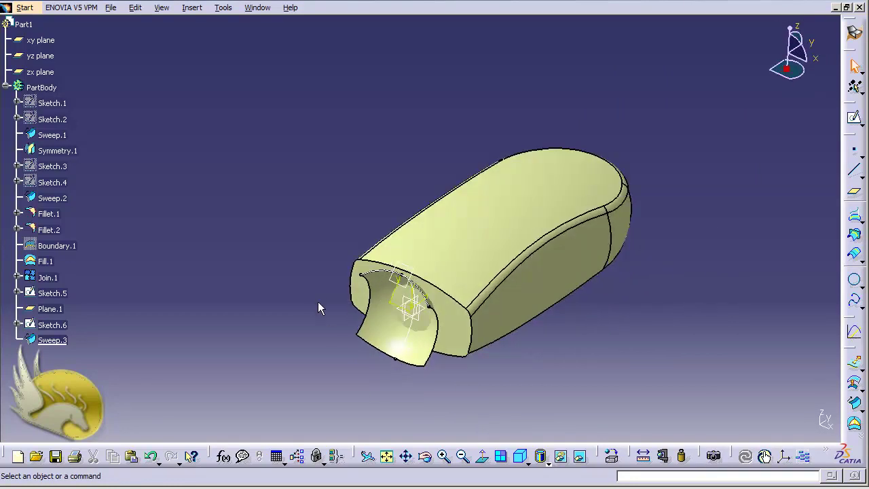
key(shift+Up)
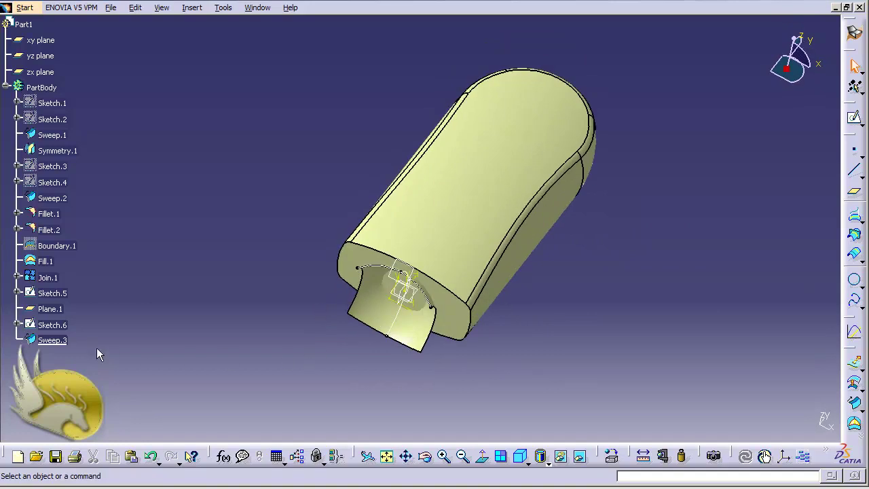
right_click(62, 326)
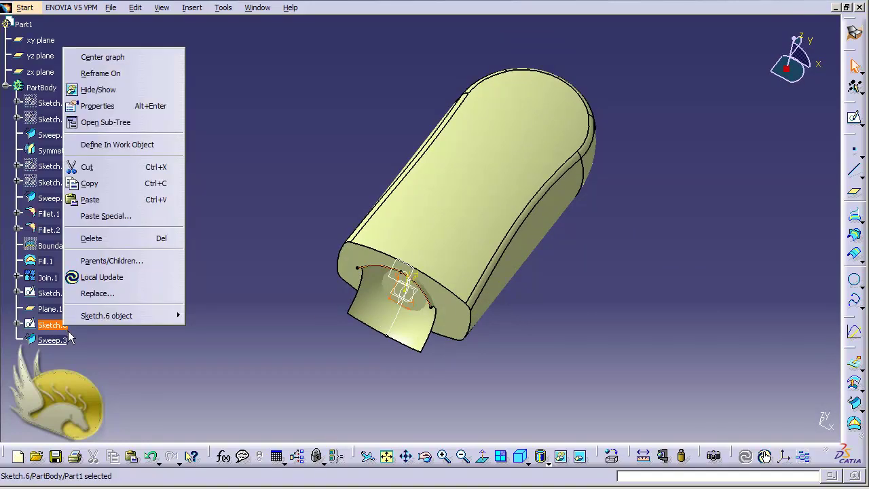
click(109, 90)
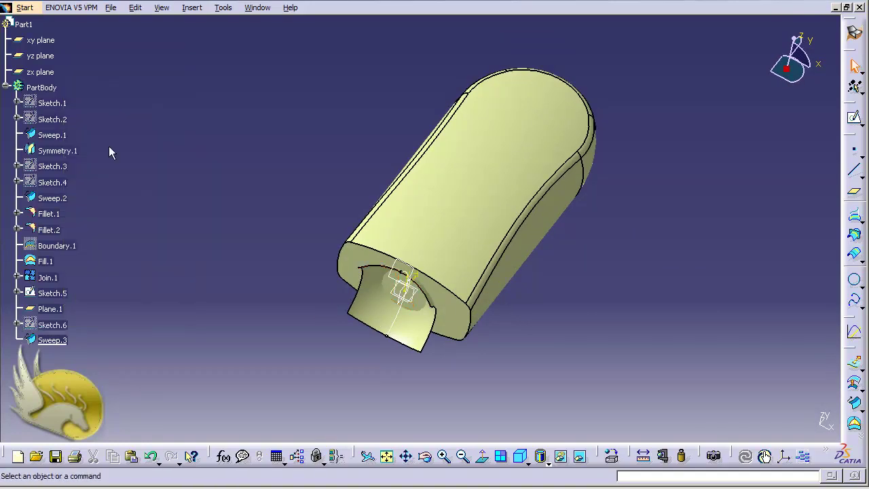
right_click(62, 309)
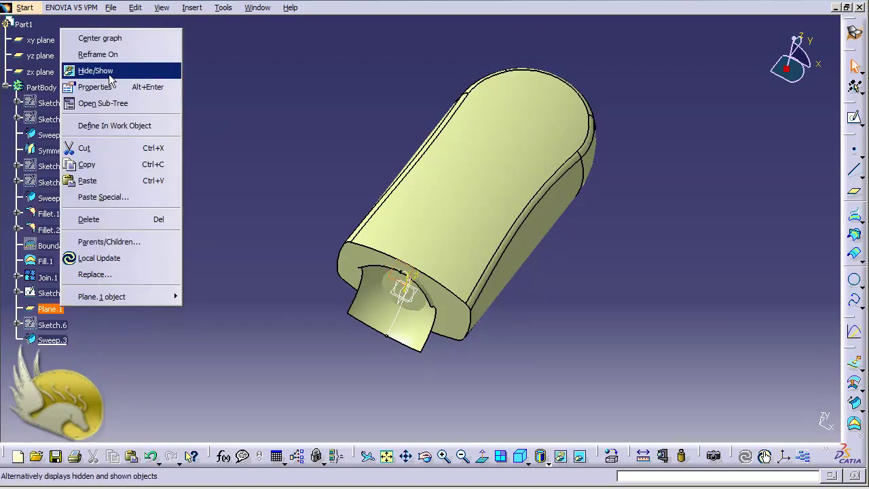
click(110, 72)
right_click(62, 294)
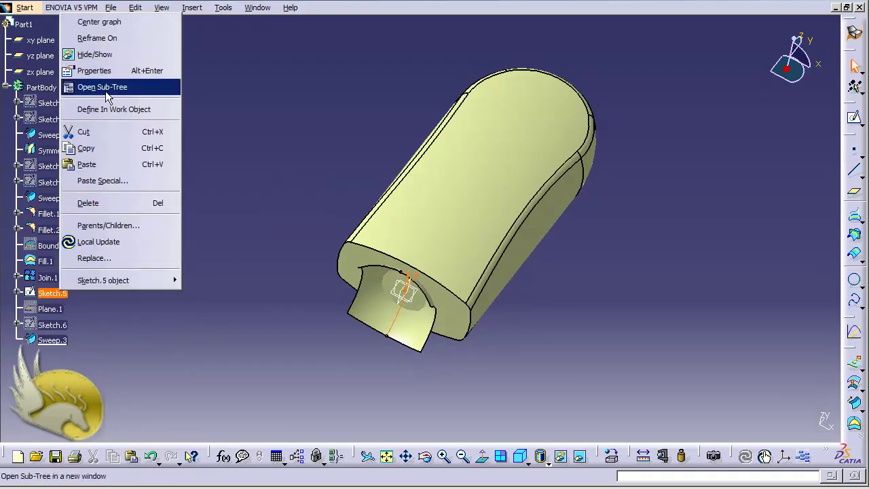
click(112, 55)
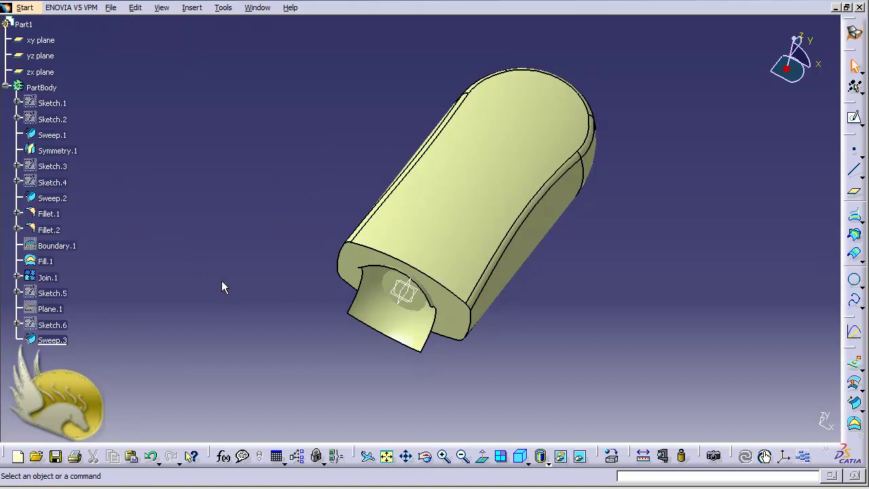
Start a Standard trim between Sweep.3 and Join.1 and preview it
click(192, 8)
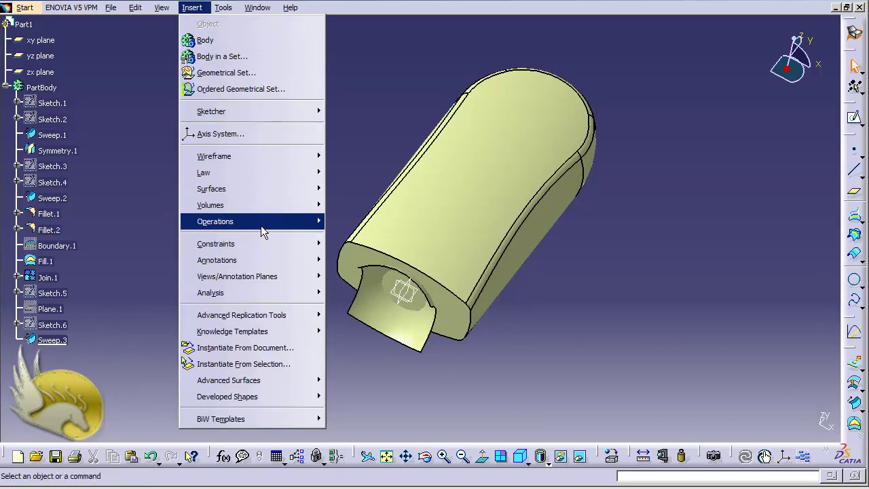
mouse_move(262, 227)
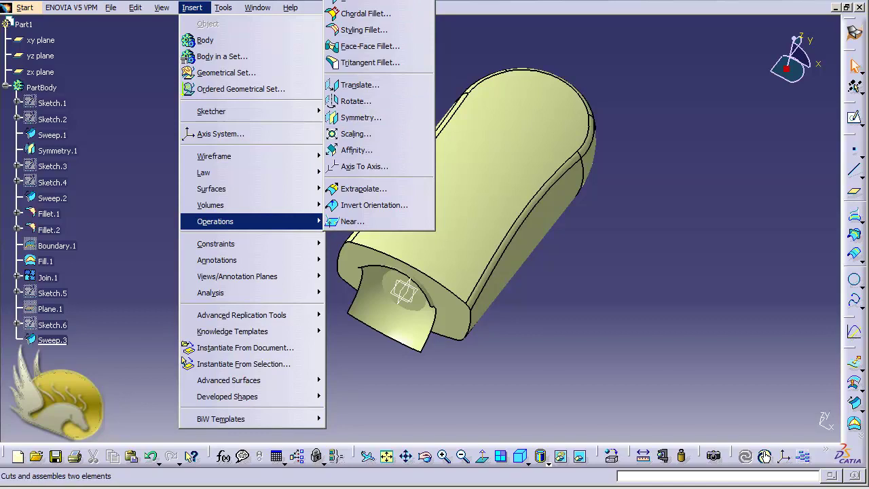
click(356, 3)
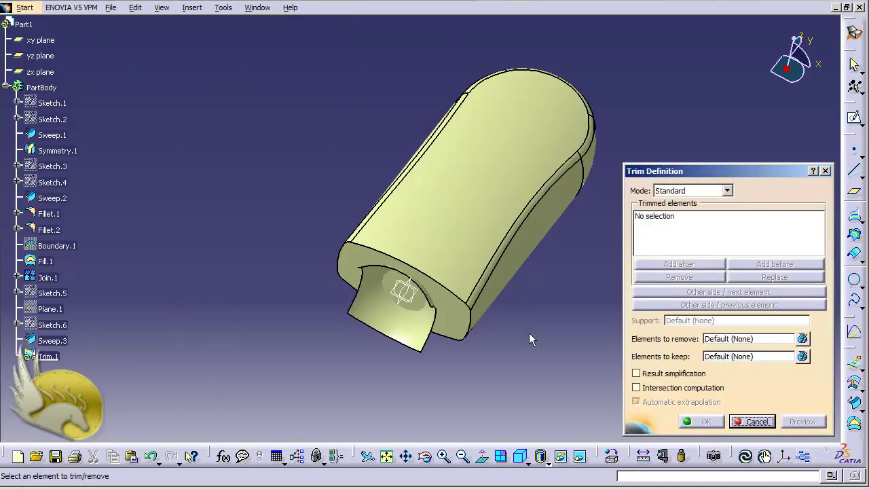
click(413, 337)
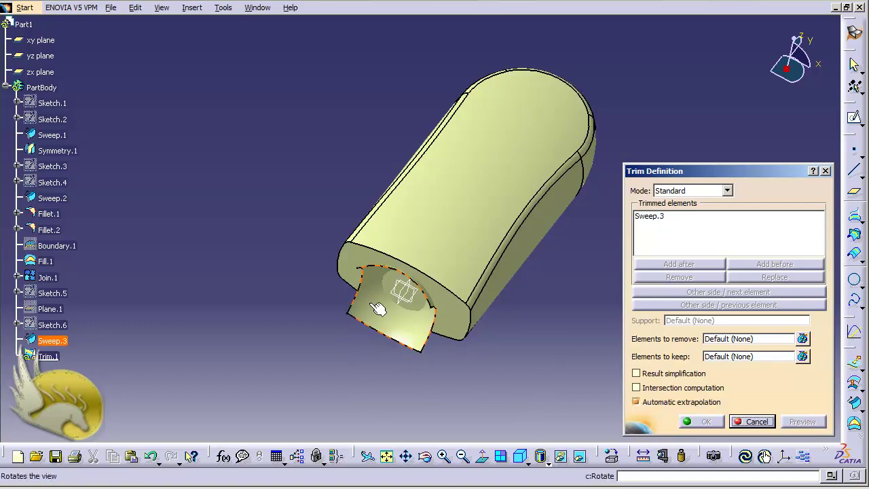
click(438, 255)
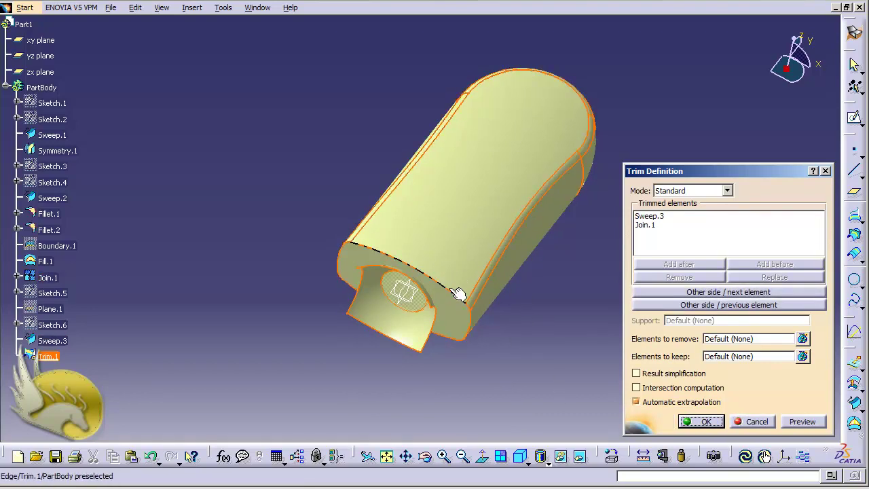
click(801, 422)
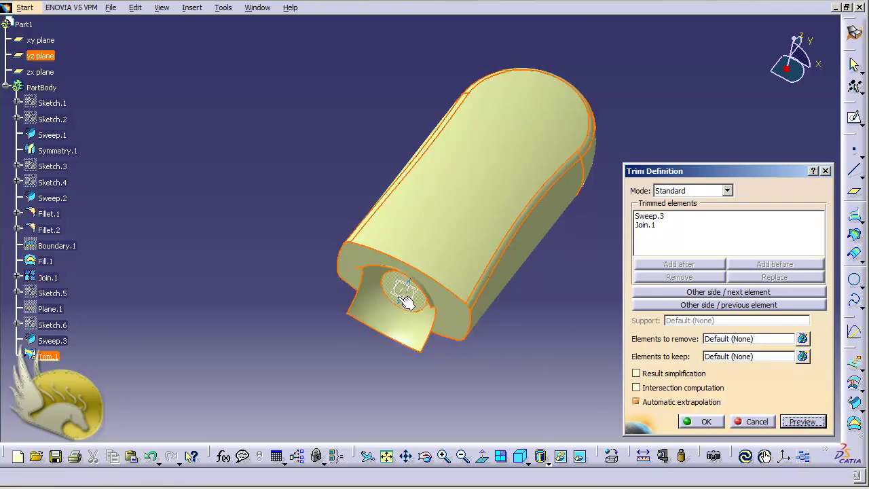
Set the trim sides to keep the body and the sweep's concave patch inside it, discarding the protruding sweep, and complete the trim
click(684, 293)
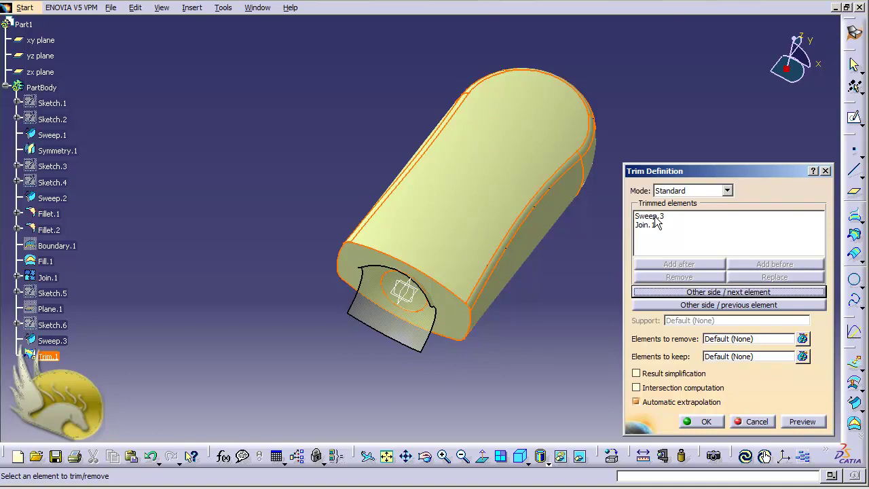
click(676, 292)
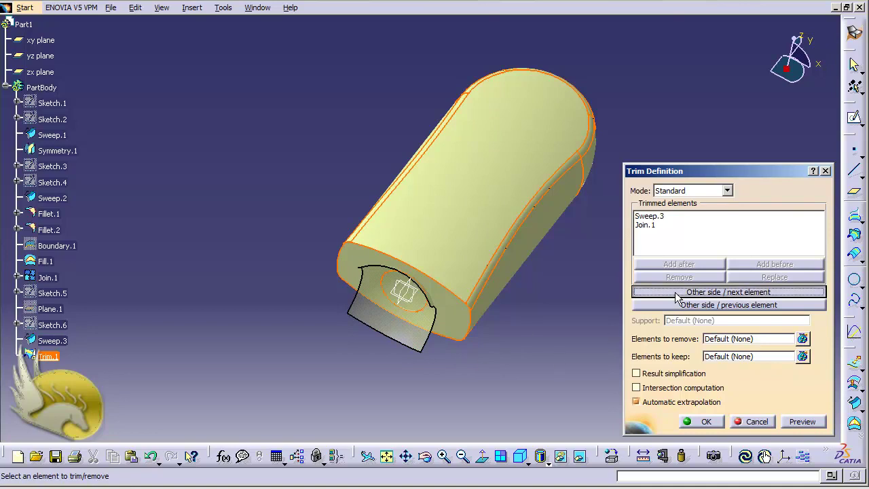
click(676, 294)
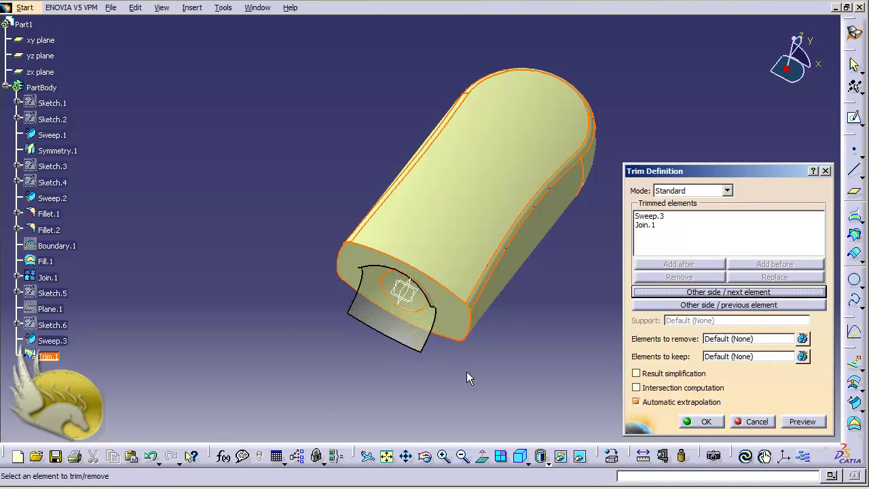
click(668, 310)
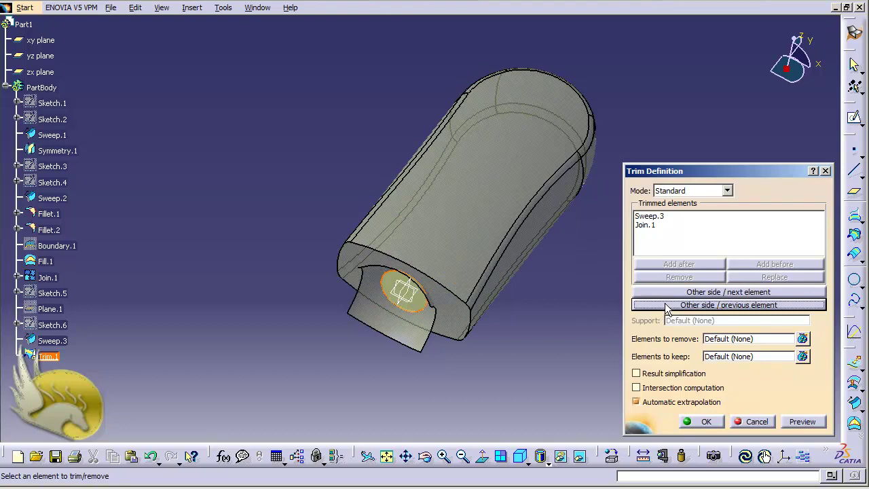
click(667, 310)
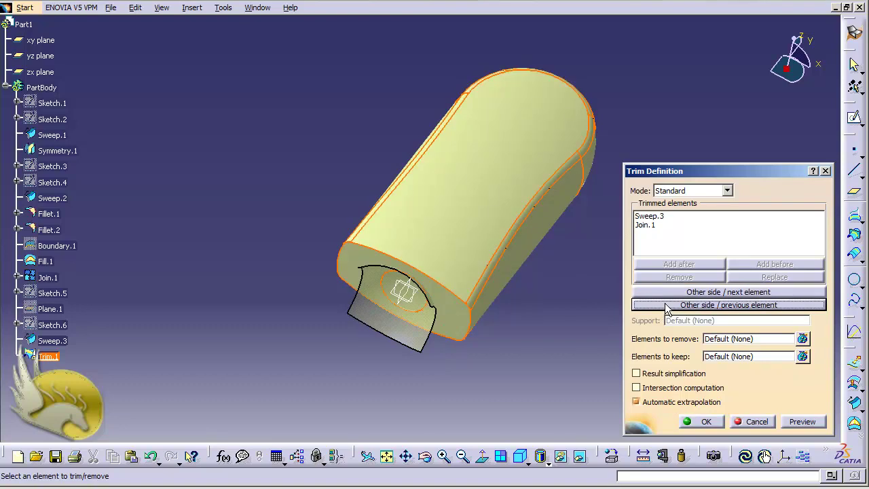
click(796, 422)
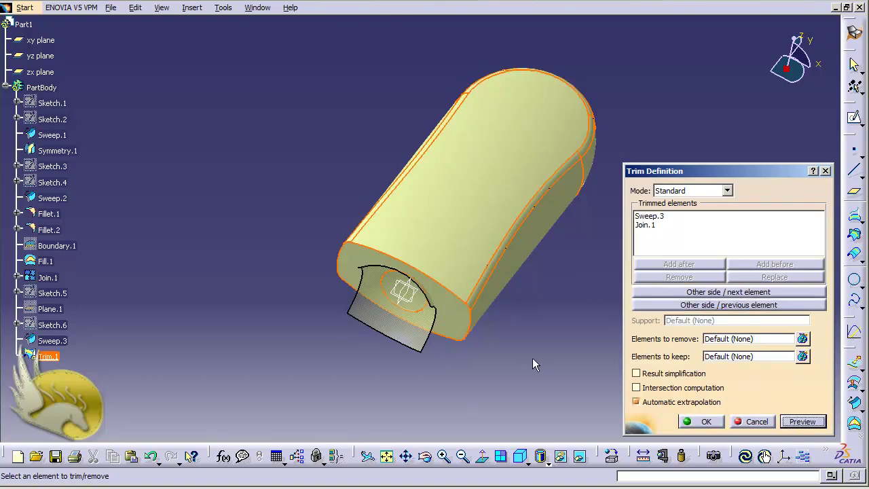
click(689, 421)
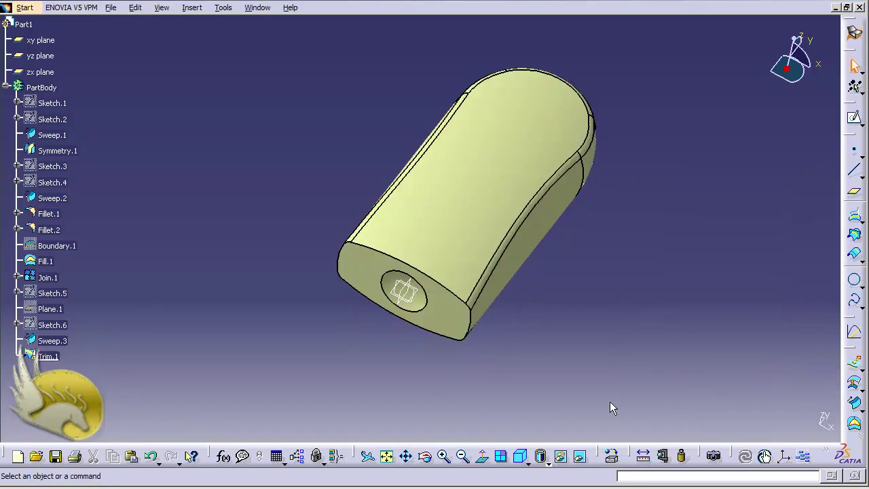